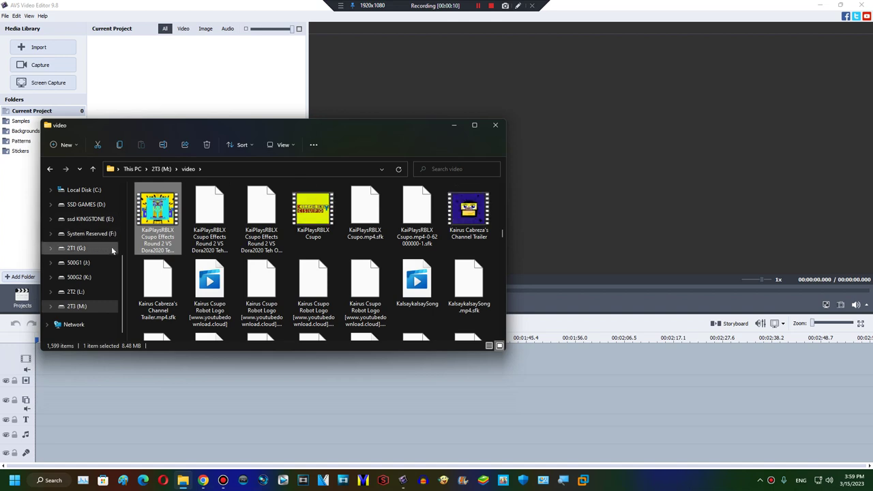
Add the Klasky Csupo 2005 video from the My User Videos v1 (VERY OLD) folder on drive G: to the timeline.
left_click(97, 248)
double_click(358, 295)
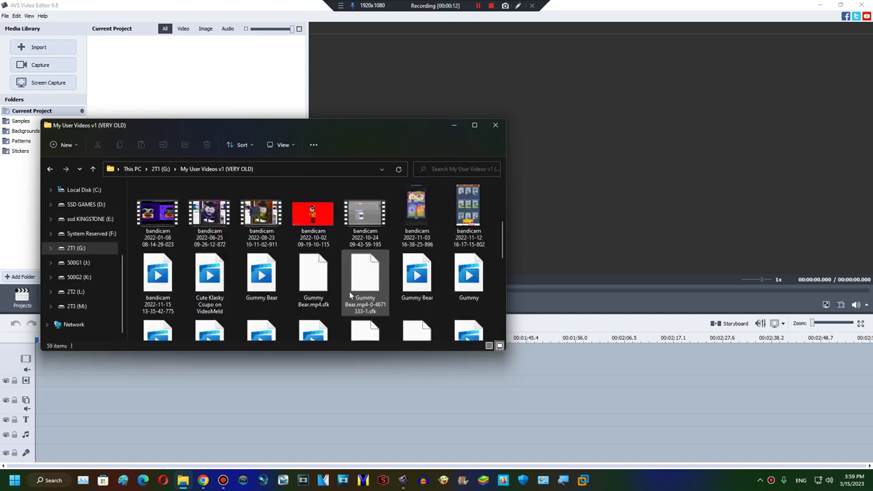
scroll(358, 295, "down", 3)
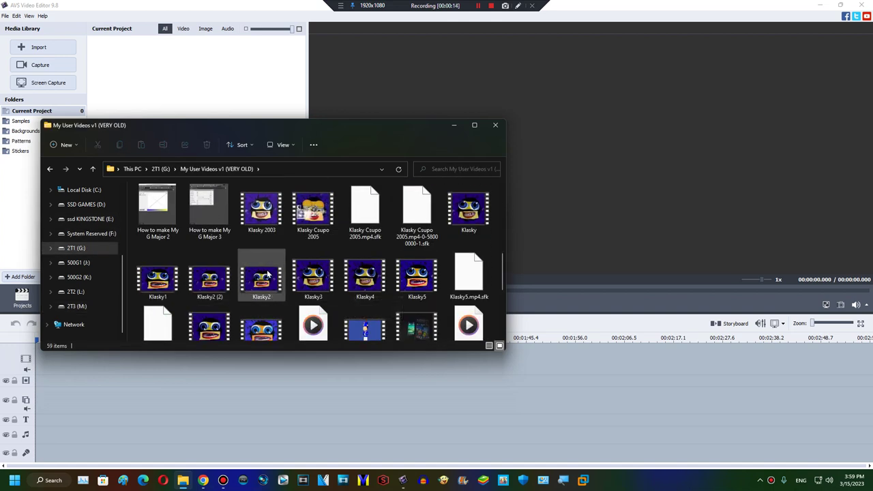
left_click_drag(313, 210, 216, 375)
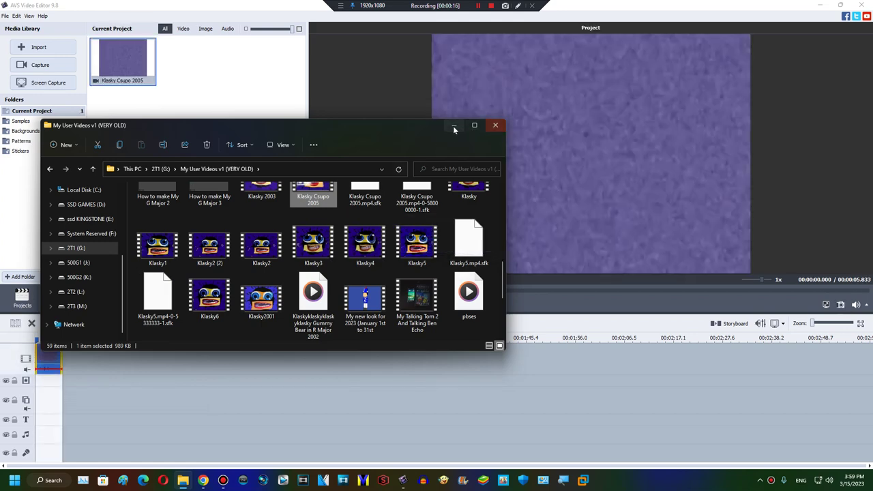
left_click(495, 126)
Apply the Colorize video effect on the first effects line and shorten it to the clip's length.
left_click(132, 298)
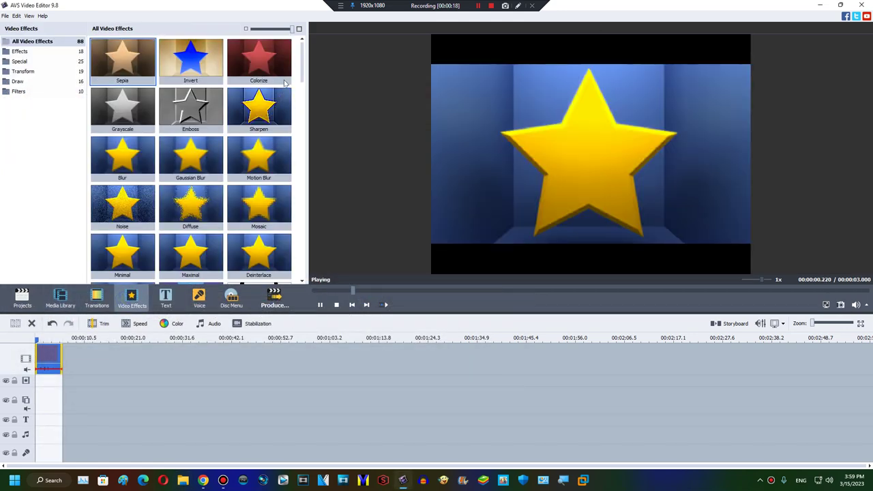
left_click_drag(185, 70, 166, 171)
left_click_drag(279, 60, 38, 381)
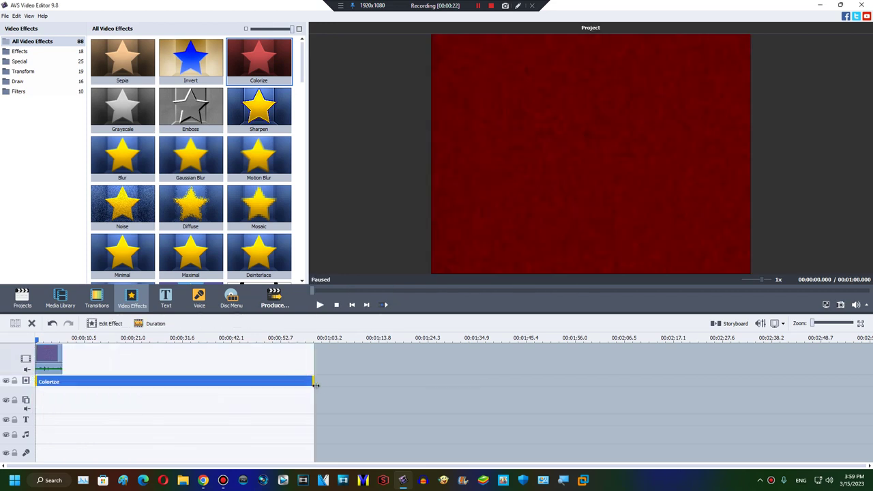
left_click_drag(317, 383, 62, 382)
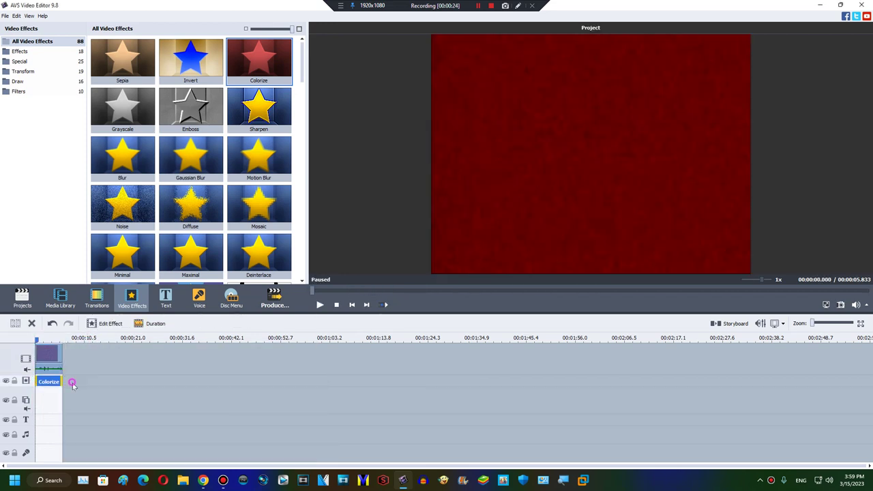
Add a second video effects line and apply Posterize on it, shortened to the clip's length.
right_click(73, 383)
left_click(95, 423)
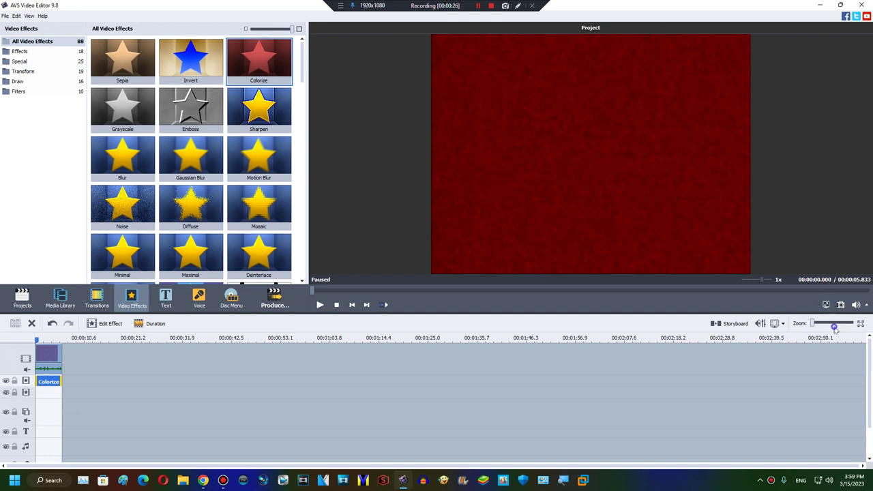
left_click_drag(832, 326, 849, 323)
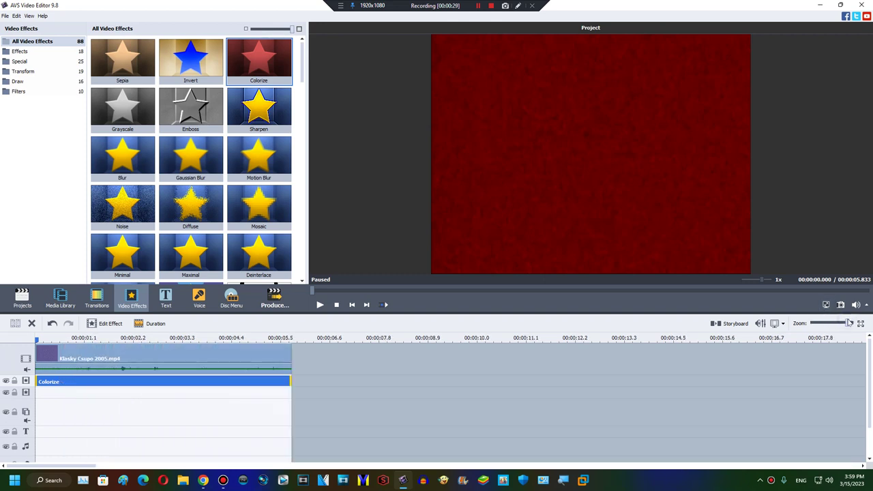
left_click_drag(529, 290, 506, 289)
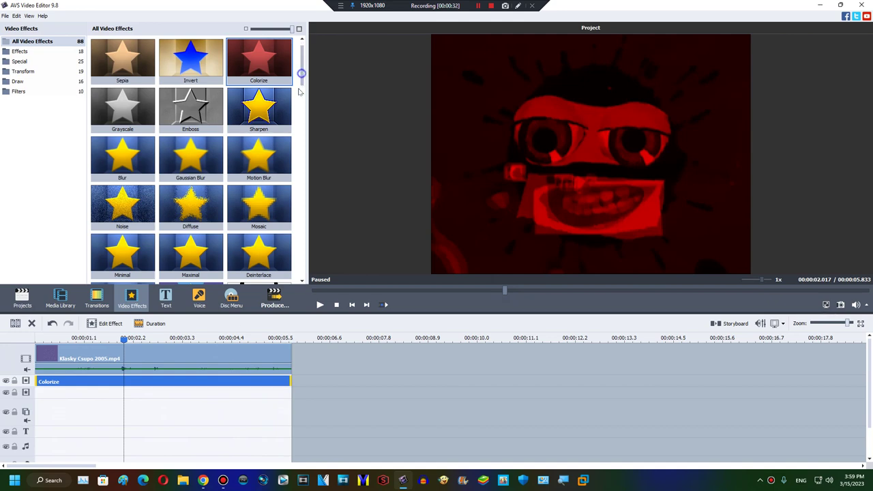
scroll(273, 102, "down", 5)
left_click_drag(194, 99, 39, 394)
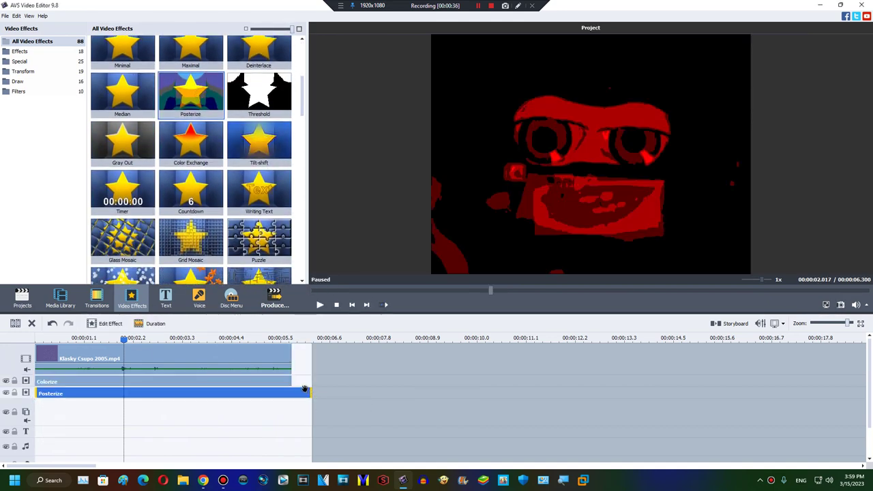
left_click_drag(304, 389, 292, 394)
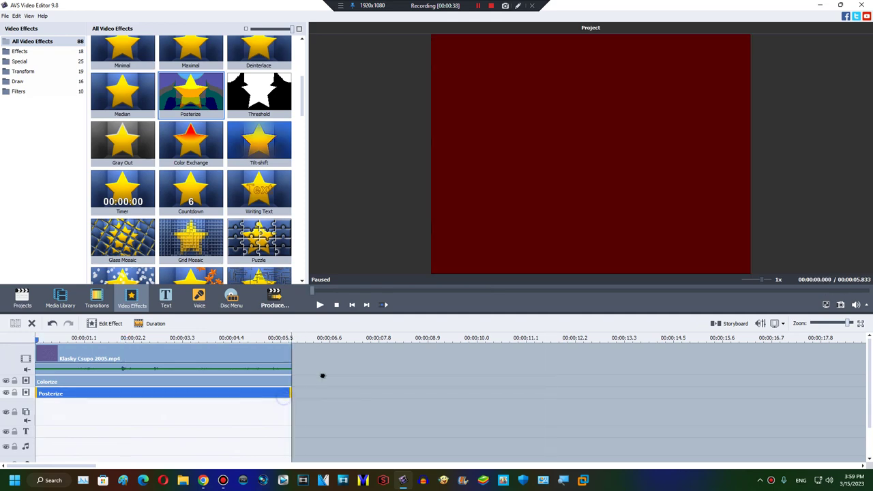
Move Posterize behind Colorize on the first effects line and apply Invert to the second line, shortened to the clip's length.
left_click_drag(303, 100, 302, 65)
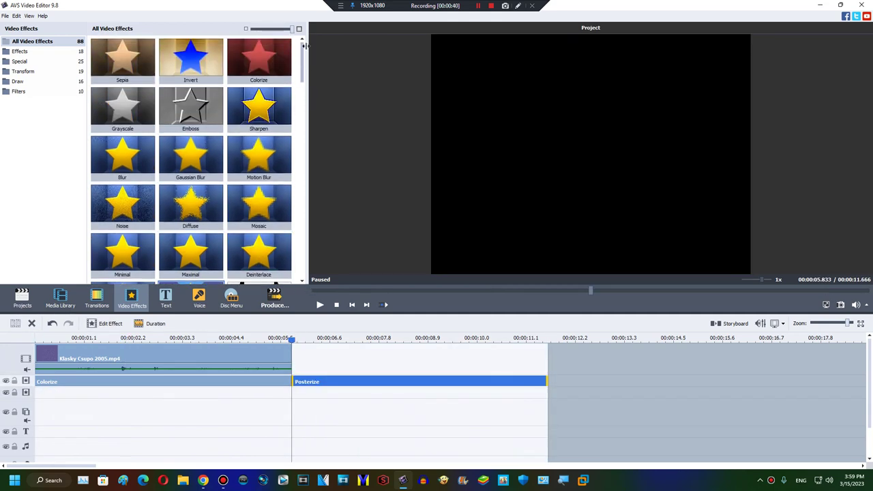
left_click_drag(190, 61, 41, 399)
left_click_drag(316, 398, 292, 393)
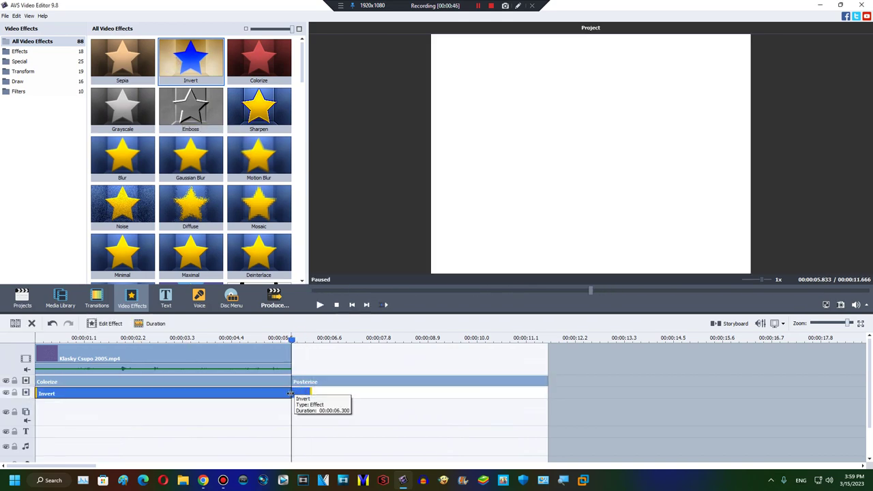
Add a third video effects line and move Posterize onto it, aligned with the start of the clip.
right_click(304, 382)
left_click(305, 379)
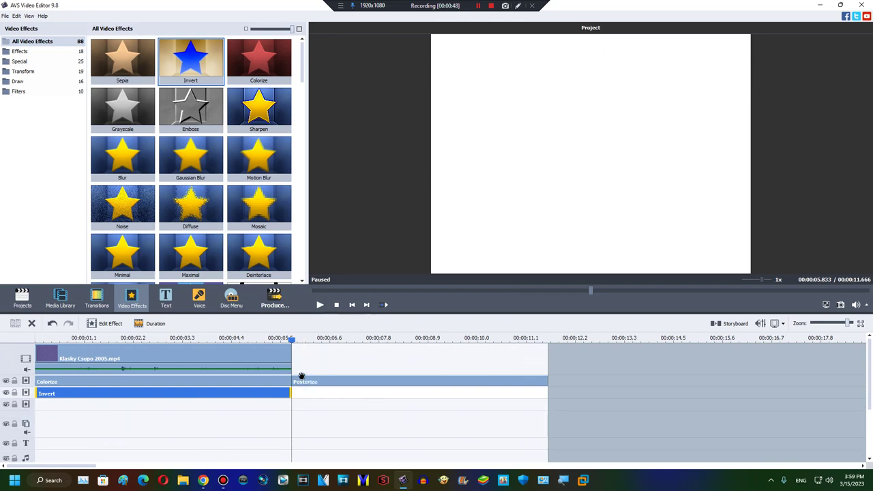
left_click(150, 323)
left_click(456, 249)
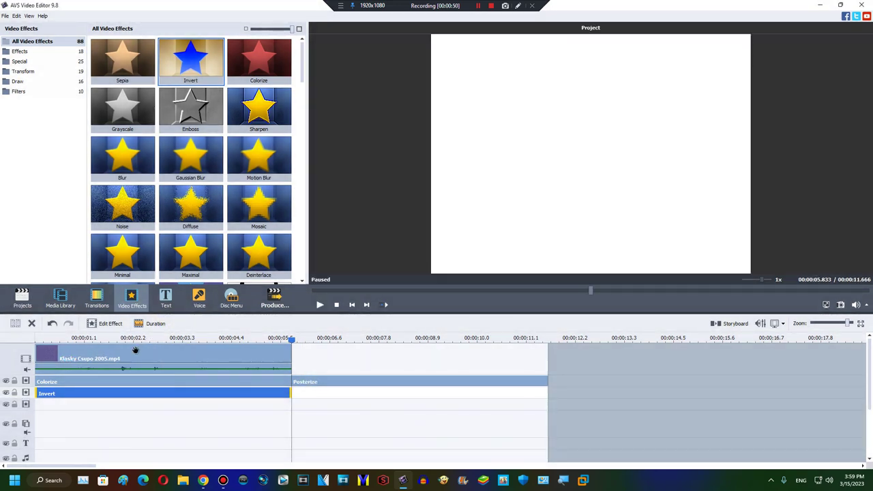
left_click_drag(133, 342, 143, 342)
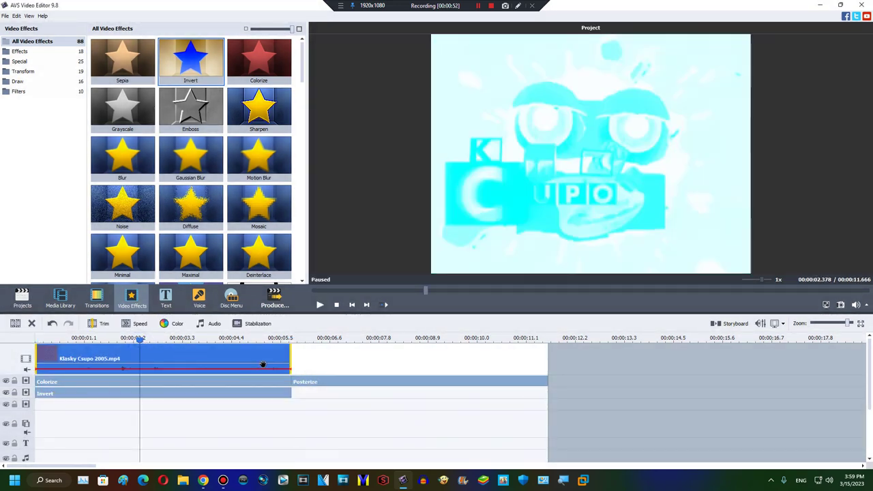
left_click(295, 381)
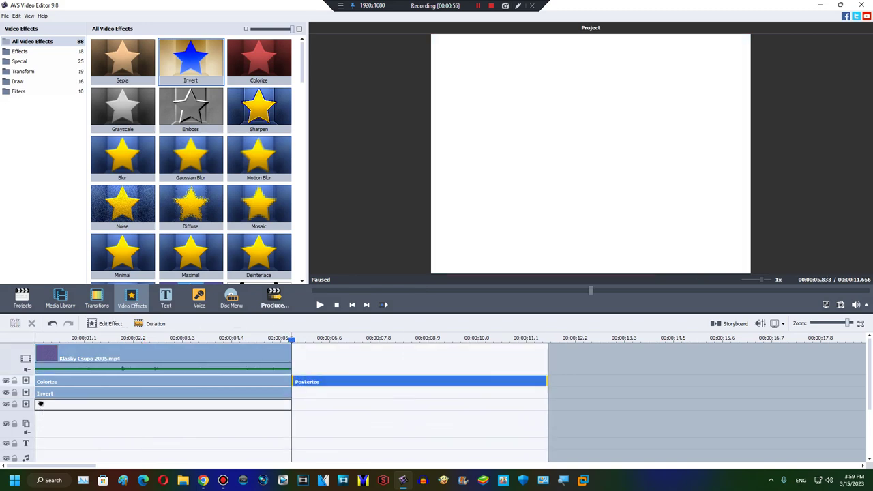
left_click_drag(40, 404, 40, 405)
Set the Colorize effect to Red 255, Green 255 and Blue 0.
left_click(109, 337)
left_click(115, 382)
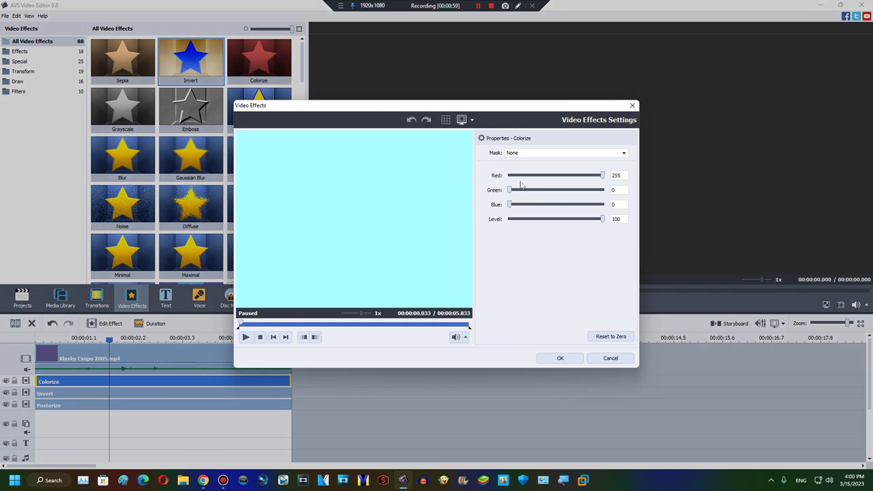
left_click(509, 174)
left_click(515, 204)
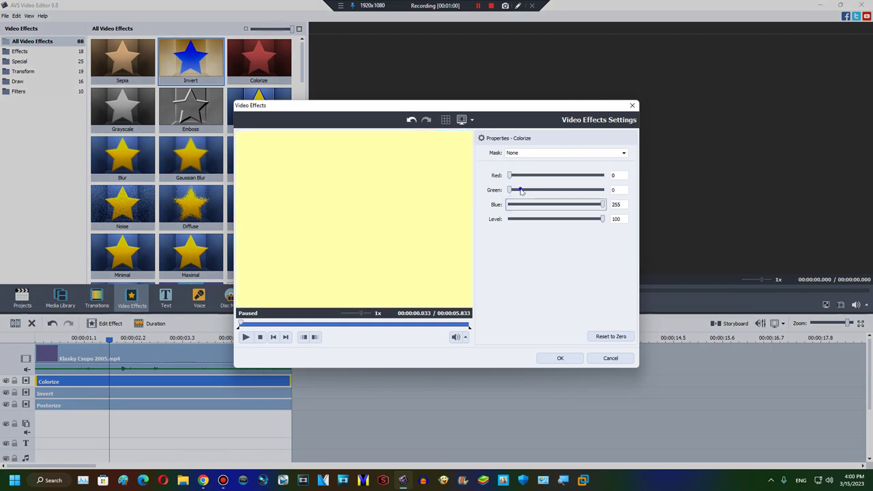
left_click_drag(520, 190, 603, 190)
left_click(576, 175)
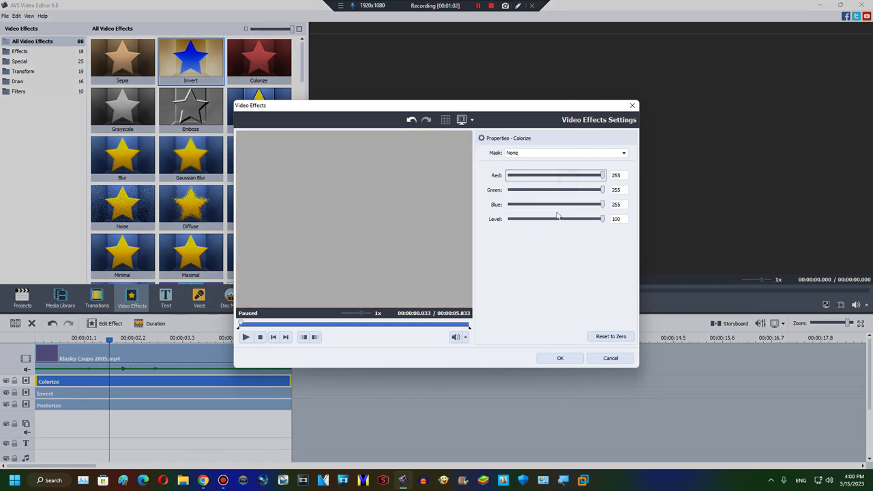
left_click(510, 204)
left_click_drag(311, 328, 320, 329)
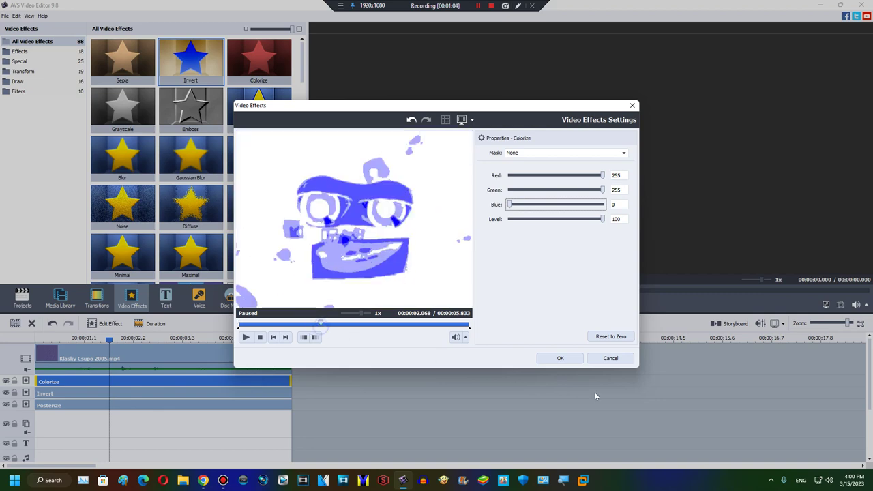
left_click(564, 358)
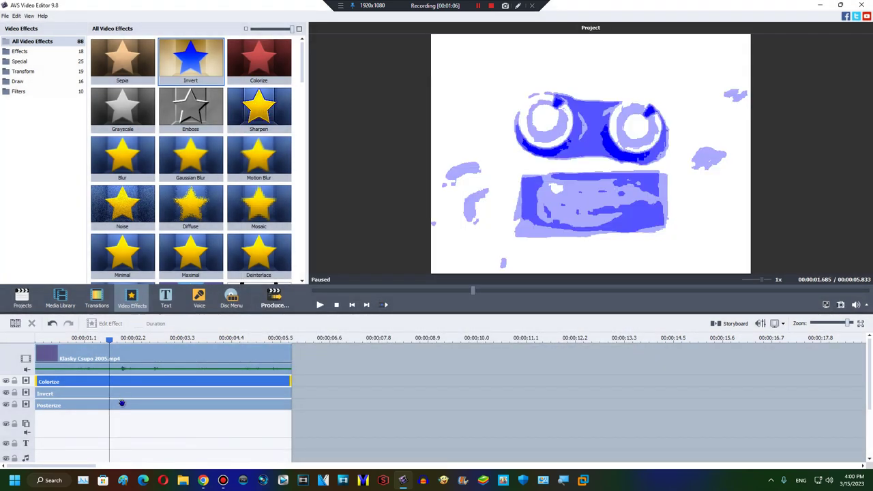
Swap the Invert and Posterize effects so Posterize sits on the second effects line and Invert on the third.
left_click_drag(121, 403, 179, 386)
left_click_drag(266, 408, 265, 409)
left_click_drag(318, 391, 33, 392)
left_click(93, 343)
left_click(111, 339)
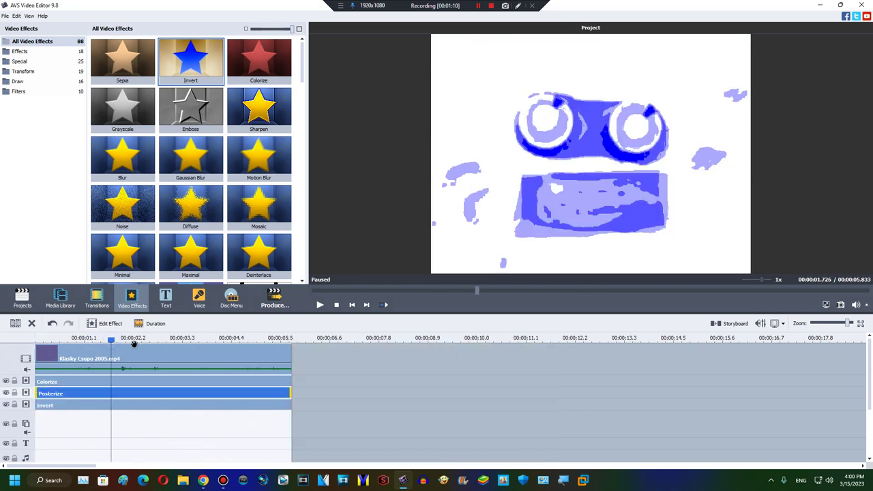
Swap Posterize and Colorize so Posterize is on the first effects line, and preview a few frames.
left_click_drag(126, 386, 295, 382)
left_click(117, 338)
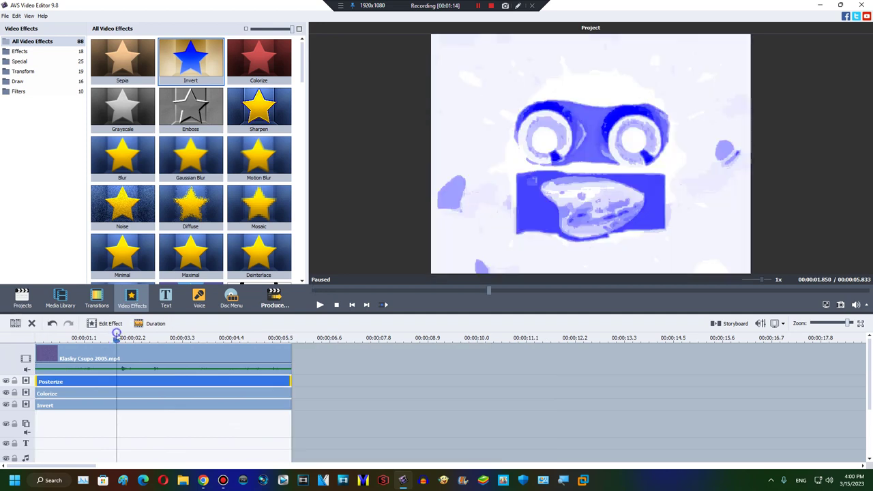
left_click(99, 339)
left_click(149, 345)
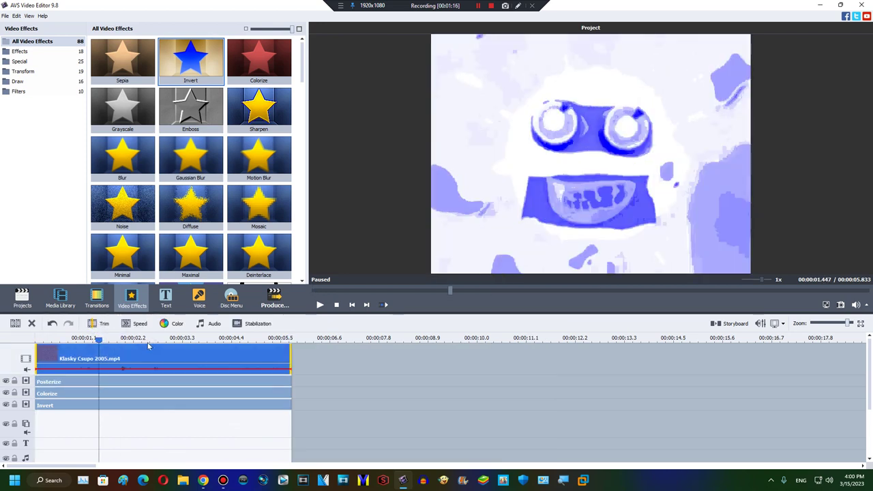
Add a fourth video effects line, try Colorize on it, and put Color Exchange there instead, spanning the clip.
right_click(324, 390)
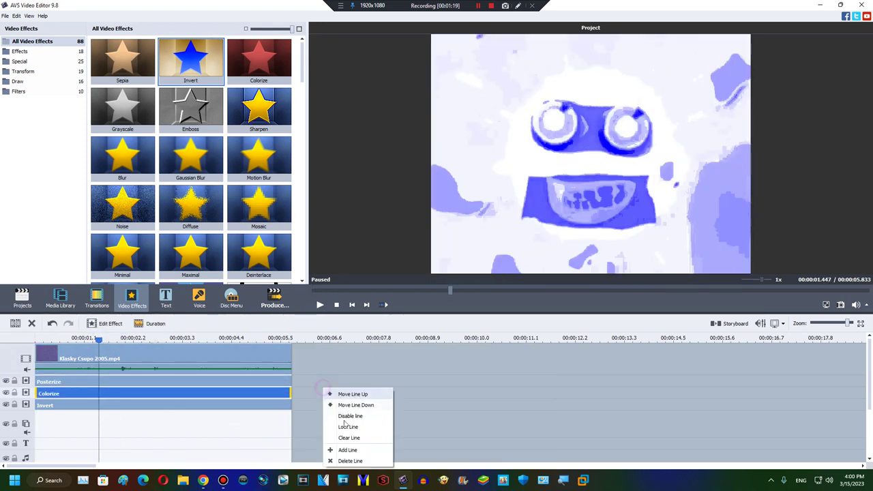
left_click(357, 451)
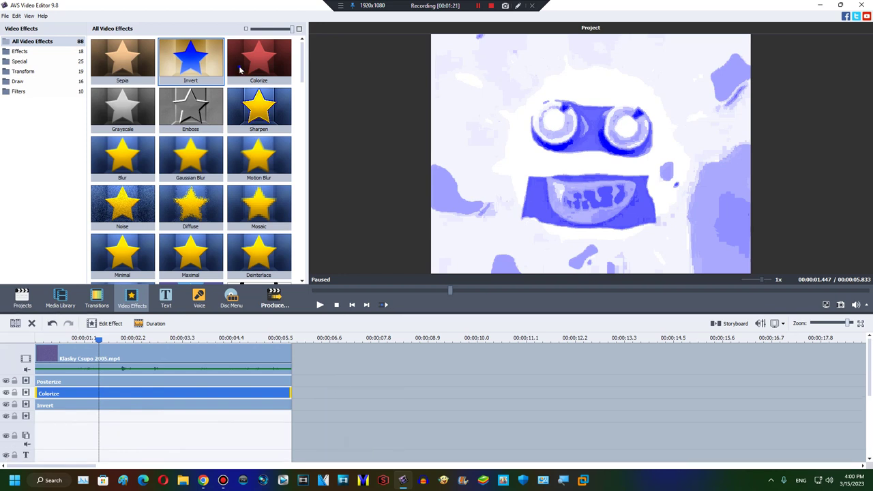
left_click_drag(243, 71, 292, 419)
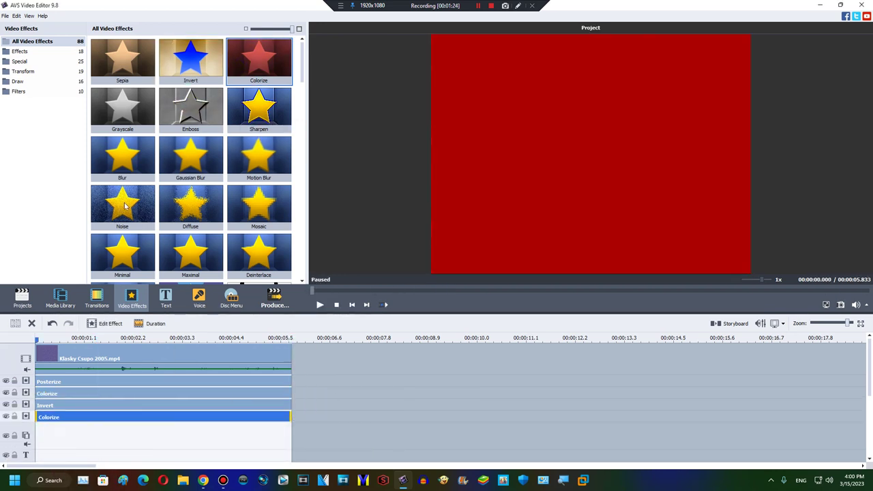
left_click_drag(302, 53, 298, 89)
left_click_drag(194, 142, 166, 415)
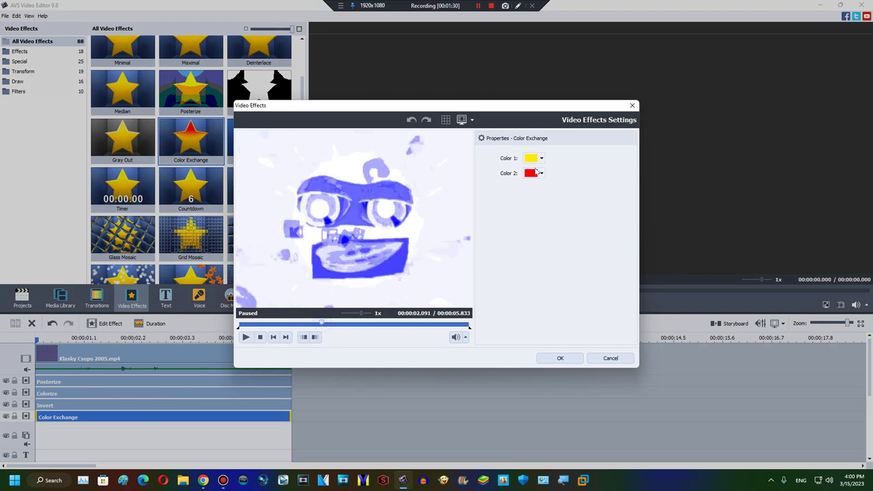
In the Color Exchange settings, set Color 1 to the medium blue of the face and Color 2 to pure blue.
left_click(529, 158)
left_click(553, 199)
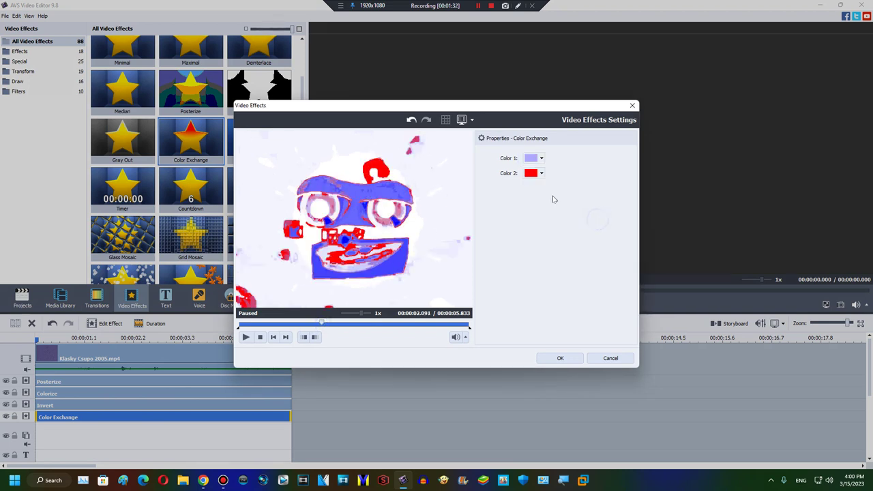
left_click(531, 158)
left_click(603, 226)
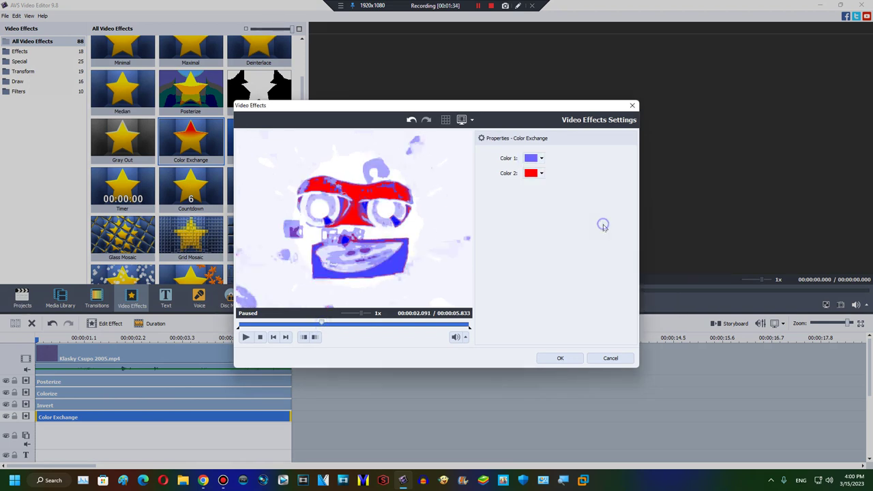
left_click(541, 173)
left_click(578, 195)
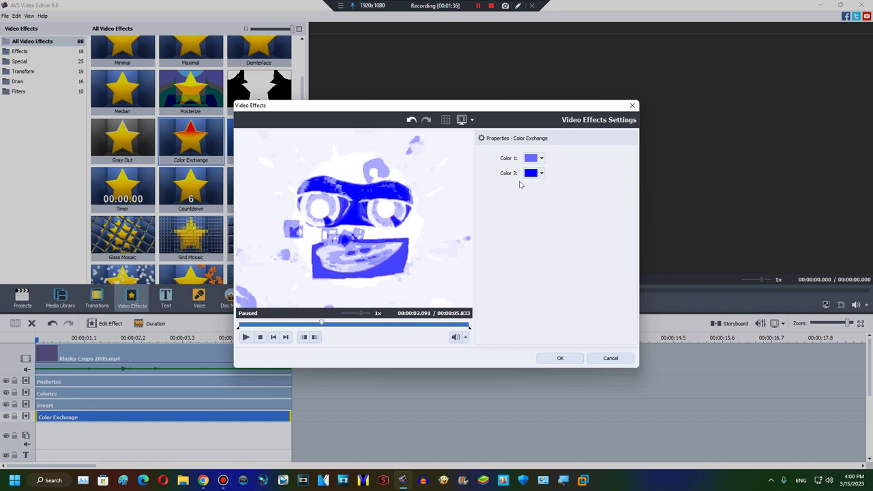
Change Color 1 of the Color Exchange effect to pure blue and preview the logo text frame at about 3.87 s.
left_click(541, 159)
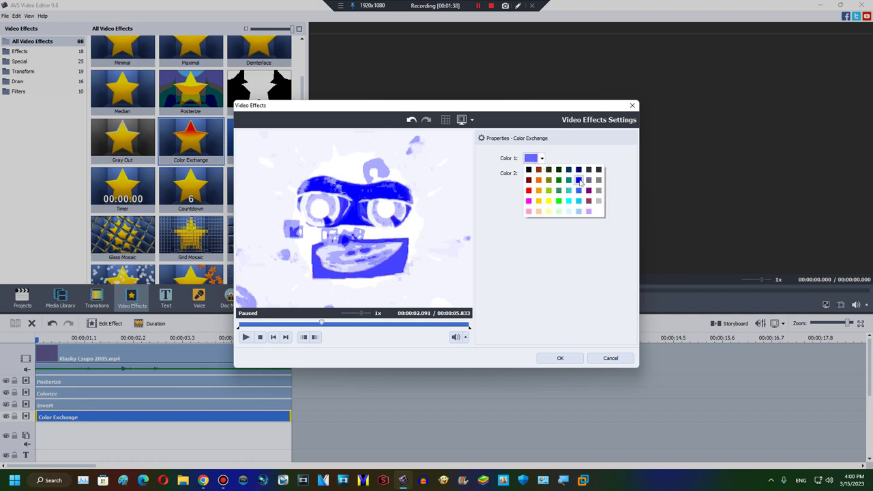
left_click(579, 180)
left_click(391, 325)
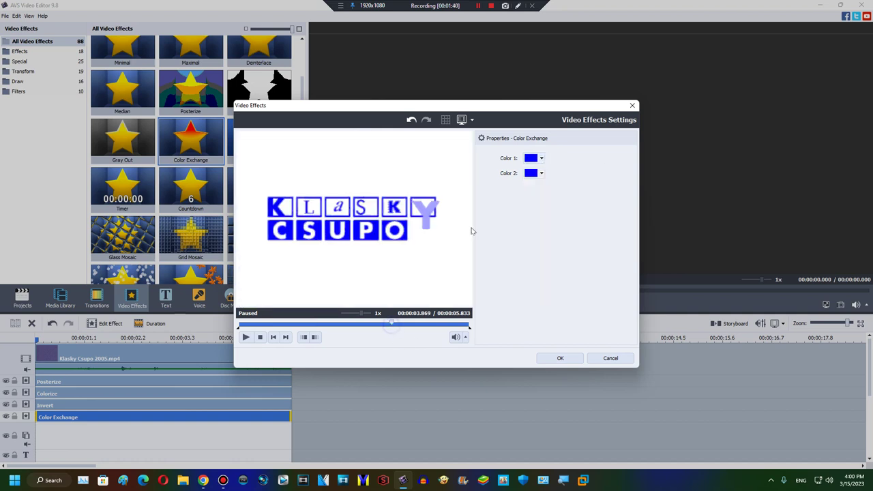
left_click(534, 163)
left_click(559, 235)
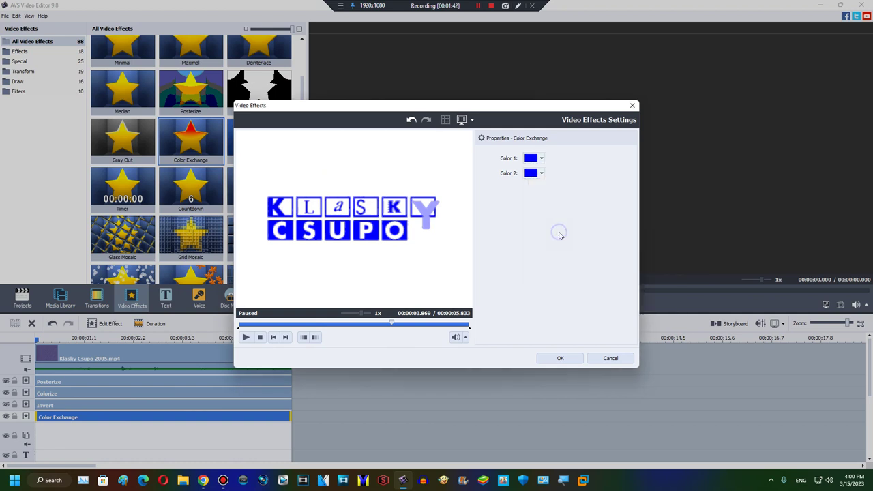
Set Color 2 of the Color Exchange effect to white, preview the frame at about 2.2 s and apply the settings.
left_click(535, 162)
left_click(557, 235)
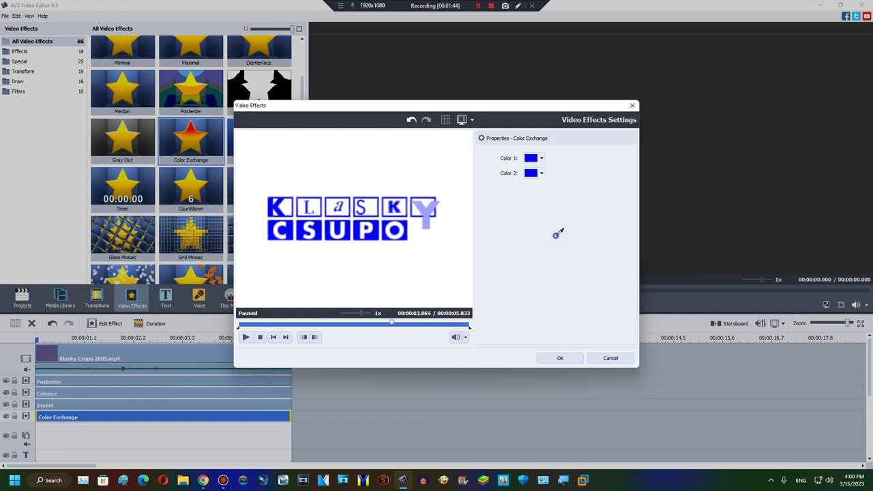
left_click(541, 173)
left_click(599, 226)
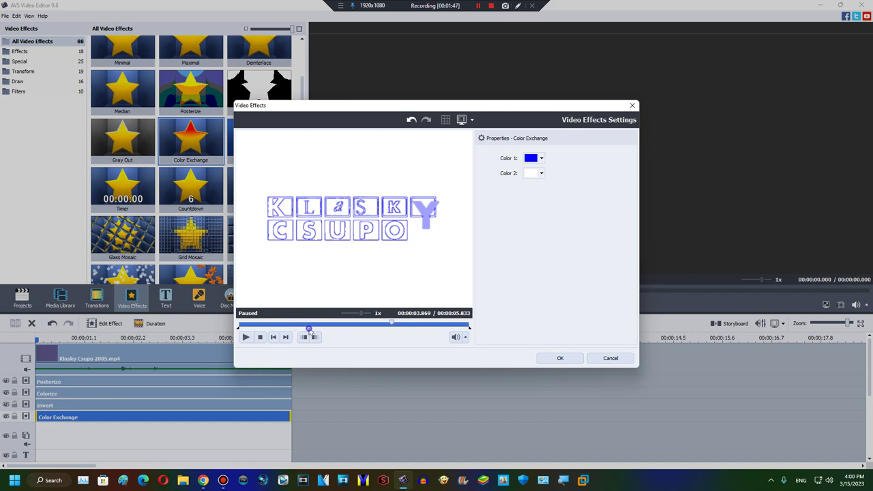
left_click_drag(309, 328, 326, 329)
left_click(550, 157)
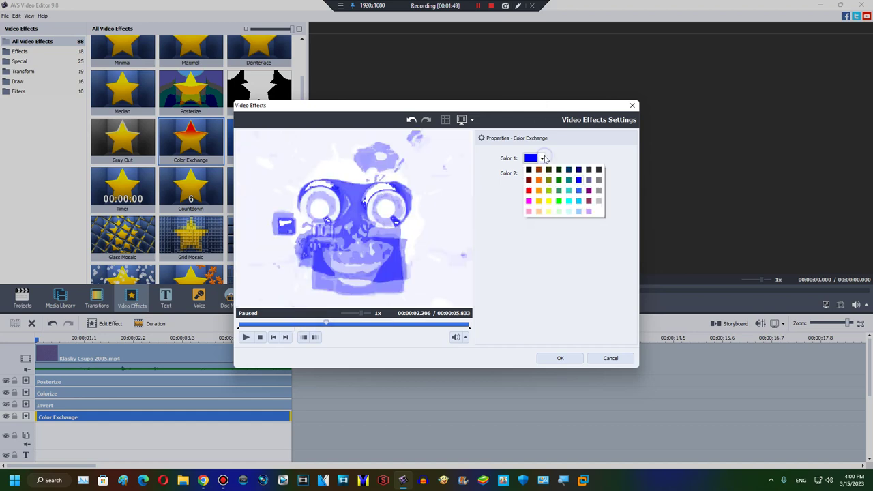
left_click(546, 158)
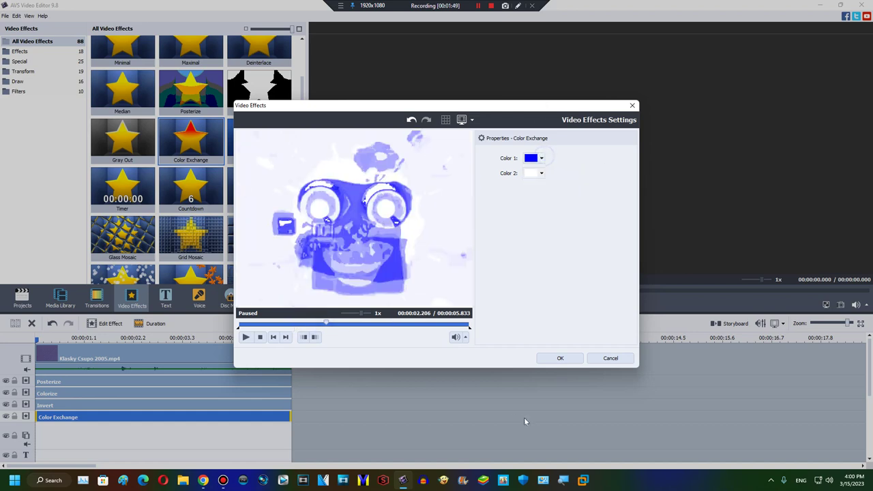
left_click(558, 359)
Add a fifth video effects line and place a duplicate of the Color Exchange effect on it, aligned with the clip's start.
right_click(309, 414)
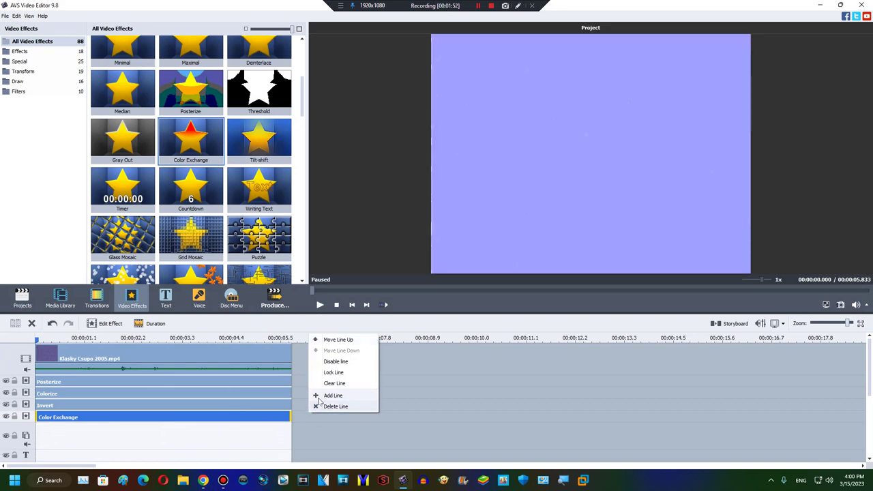
left_click(325, 396)
right_click(279, 418)
left_click(304, 402)
left_click_drag(313, 417, 59, 428)
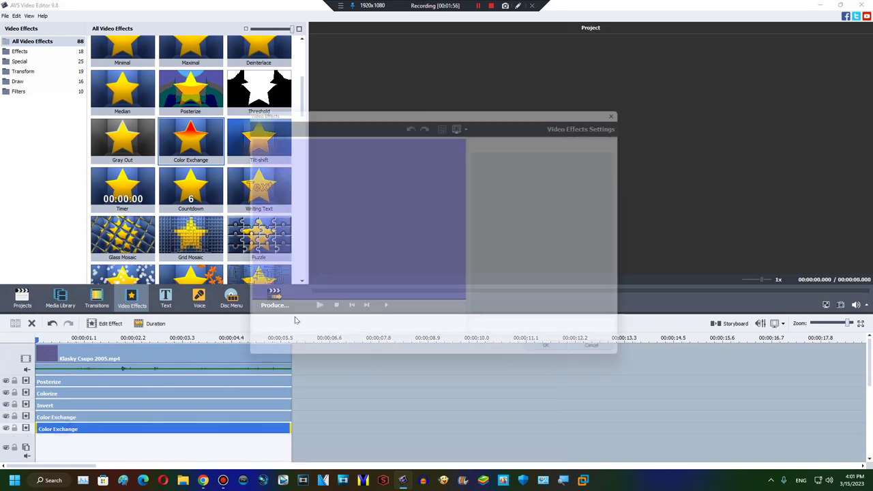
In the second Color Exchange's settings, preview about 2.03 s and set Color 1 to white and Color 2 to pure blue.
left_click_drag(294, 326, 323, 326)
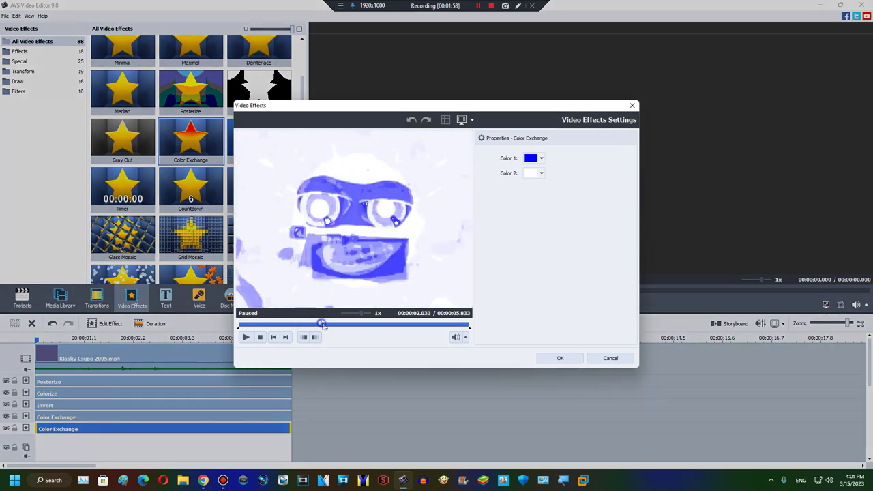
left_click(541, 157)
left_click(538, 198)
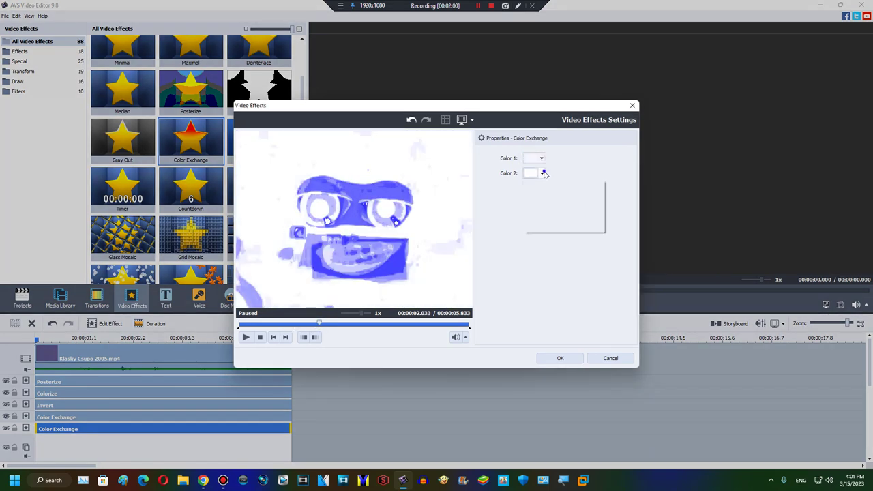
left_click(579, 199)
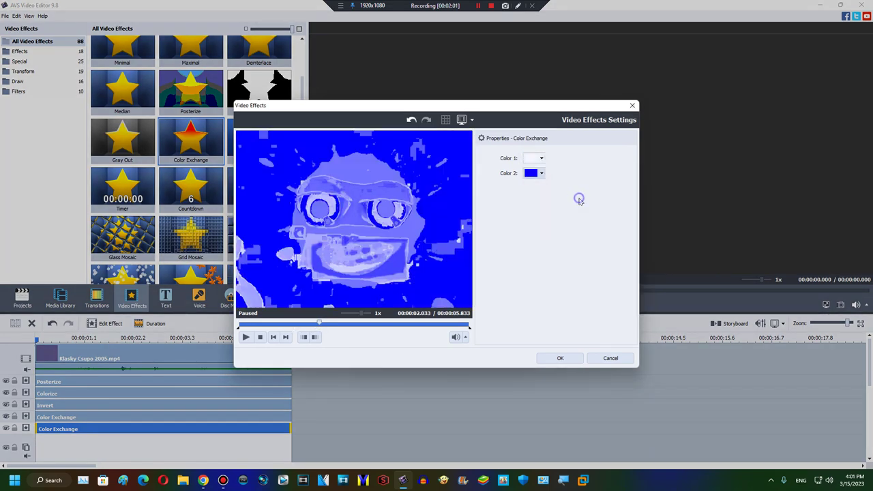
Try a lighter blue and a purple as Color 2 of the second Color Exchange effect.
left_click(541, 174)
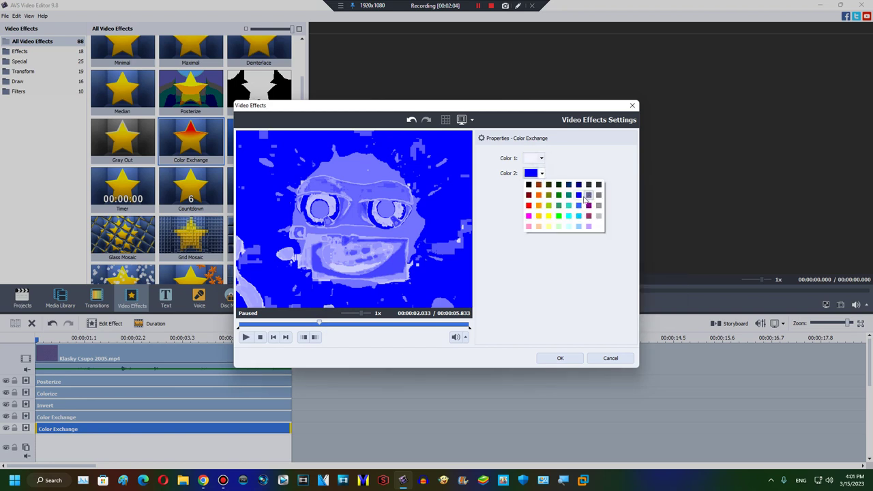
left_click(579, 206)
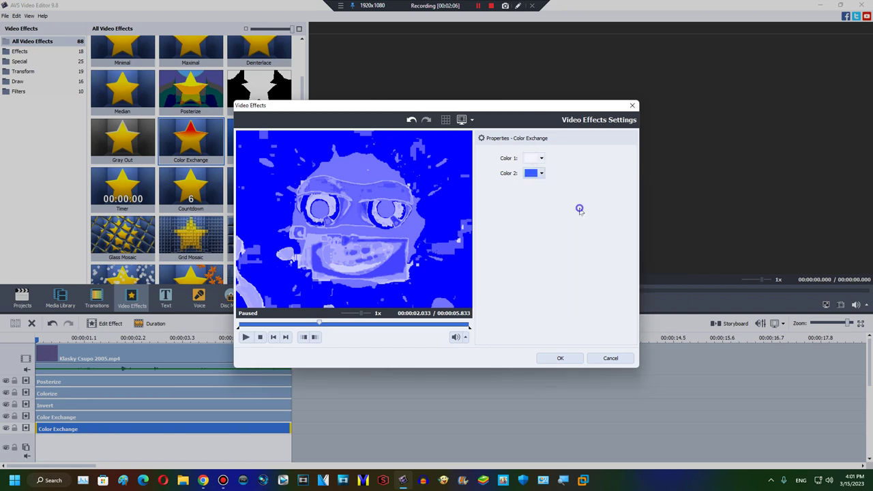
left_click(542, 174)
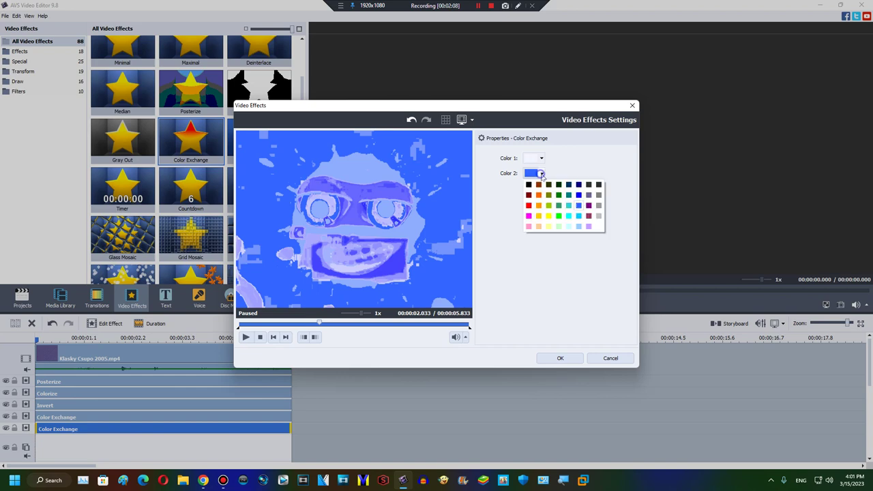
left_click(589, 206)
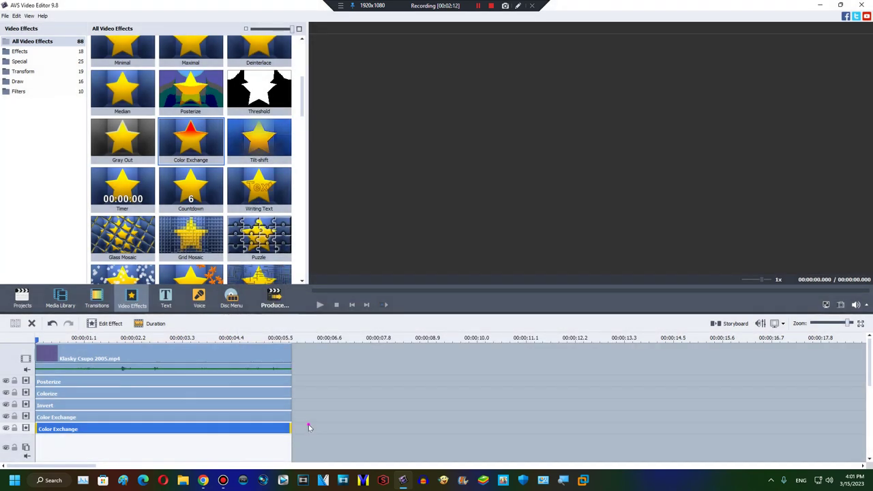
Add a sixth video effects line and place a duplicate of the second Color Exchange effect on it, spanning the clip.
right_click(308, 426)
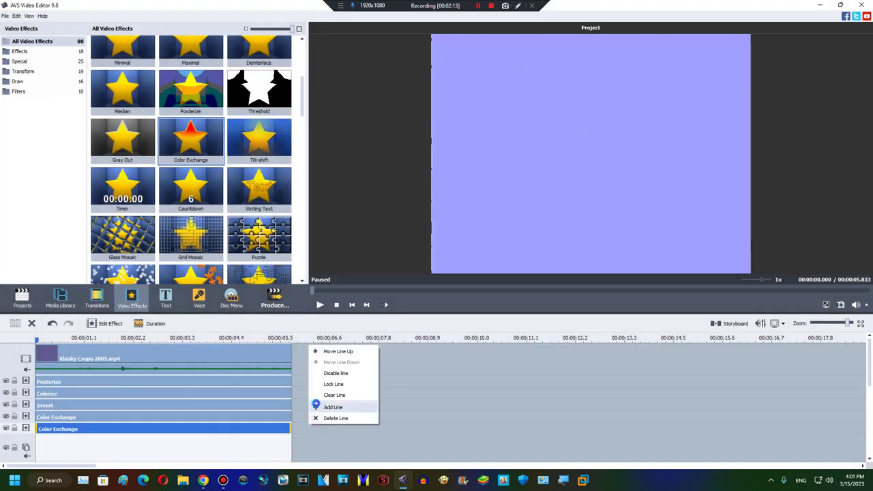
left_click(315, 407)
right_click(289, 430)
left_click(304, 410)
left_click_drag(327, 427, 60, 441)
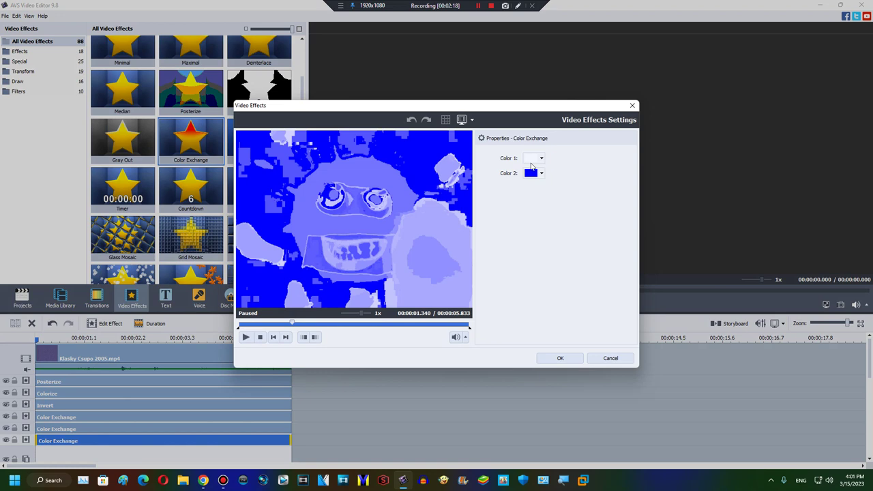
Set the third Color Exchange's Color 1 to the face's medium violet-blue and Color 2 to white, previewing about 2.11 s before applying.
left_click(532, 162)
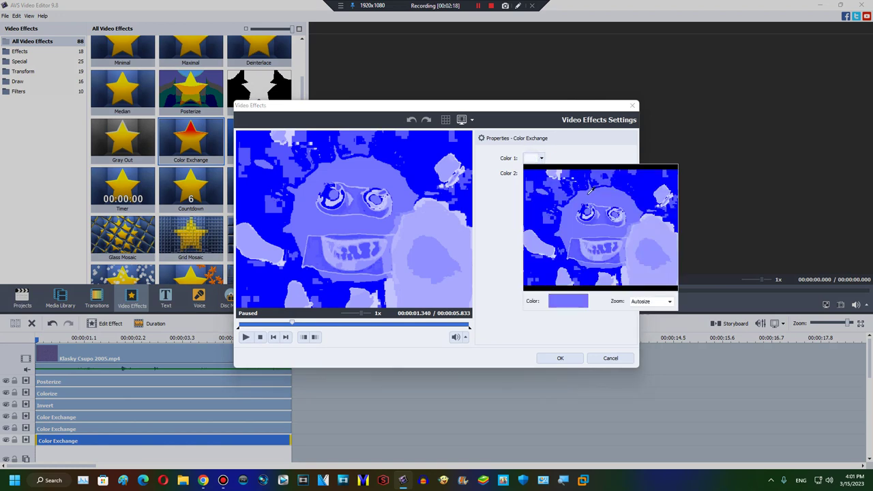
left_click(566, 184)
left_click(546, 176)
left_click(598, 229)
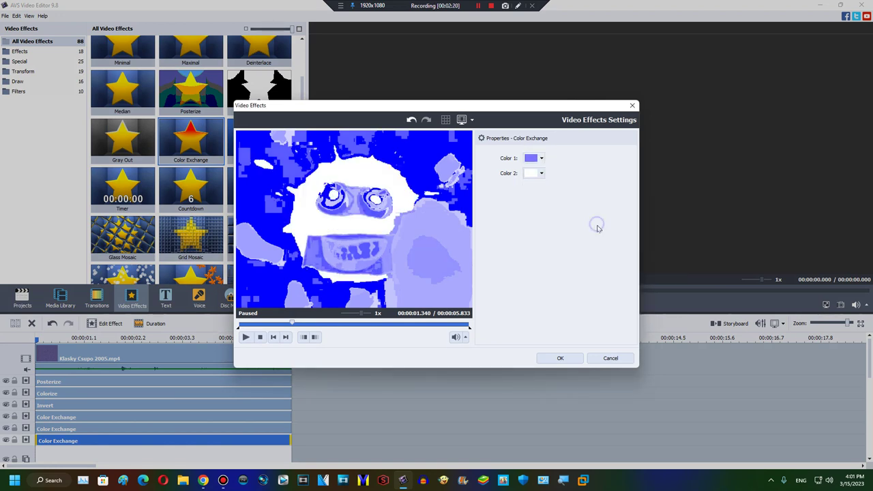
left_click_drag(341, 325, 323, 322)
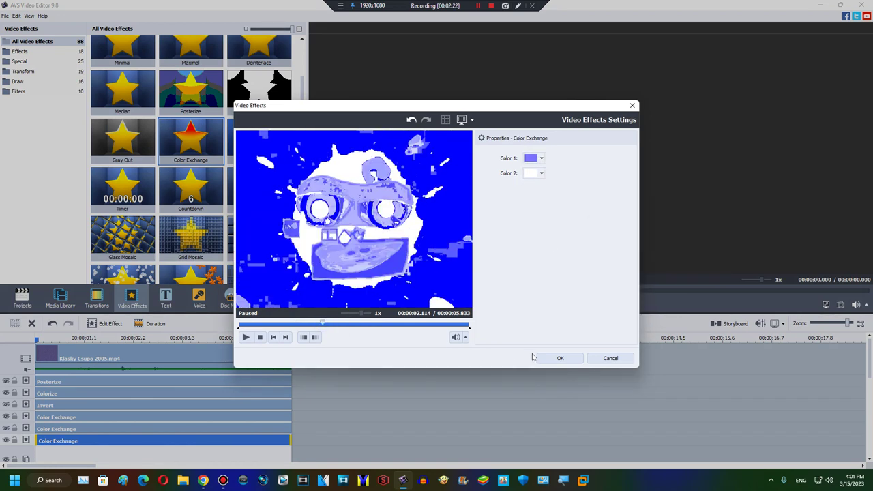
left_click(556, 359)
Try speeding up the Klasky Csupo 2005 clip to 2.916 s and restore its speed for a duration of 5.833 s.
left_click(111, 359)
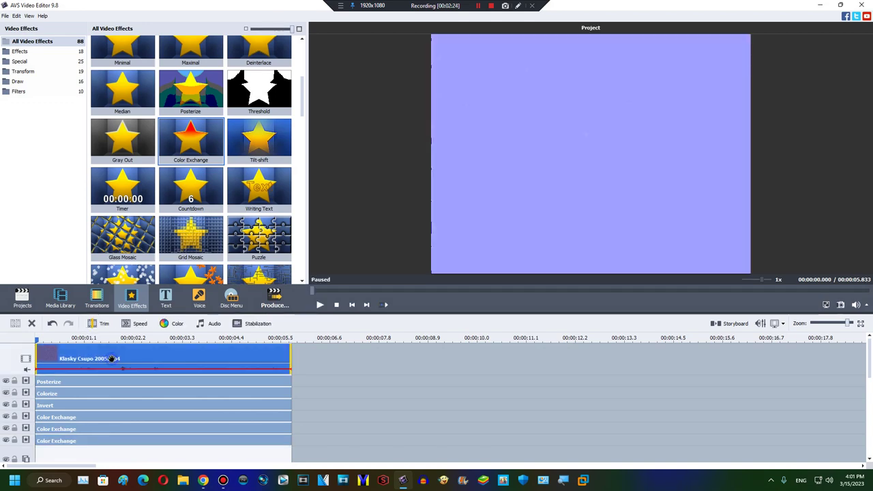
left_click(135, 323)
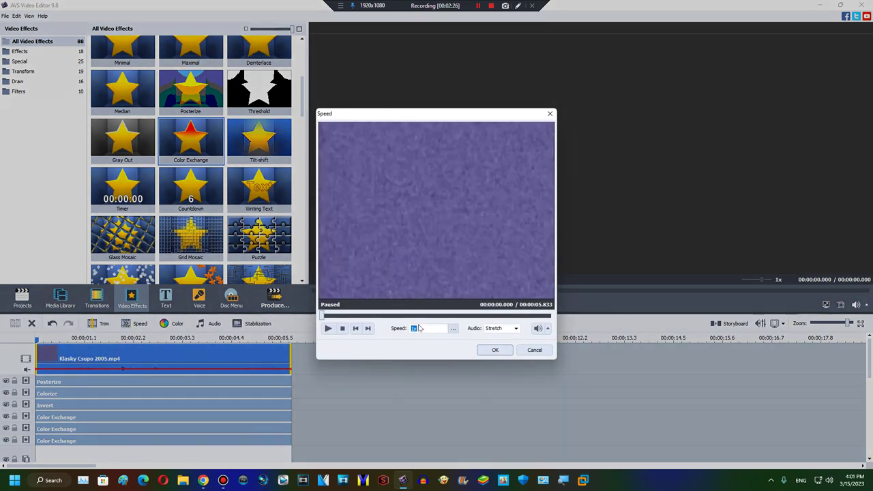
left_click(486, 352)
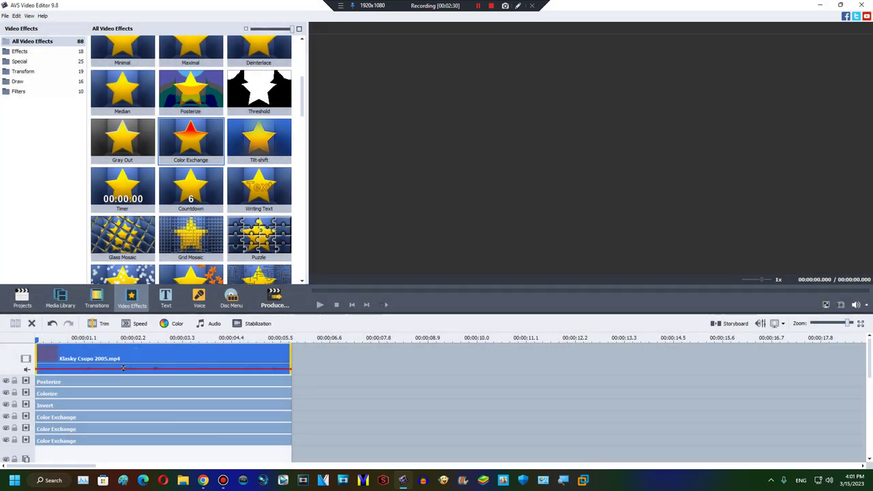
left_click(164, 356)
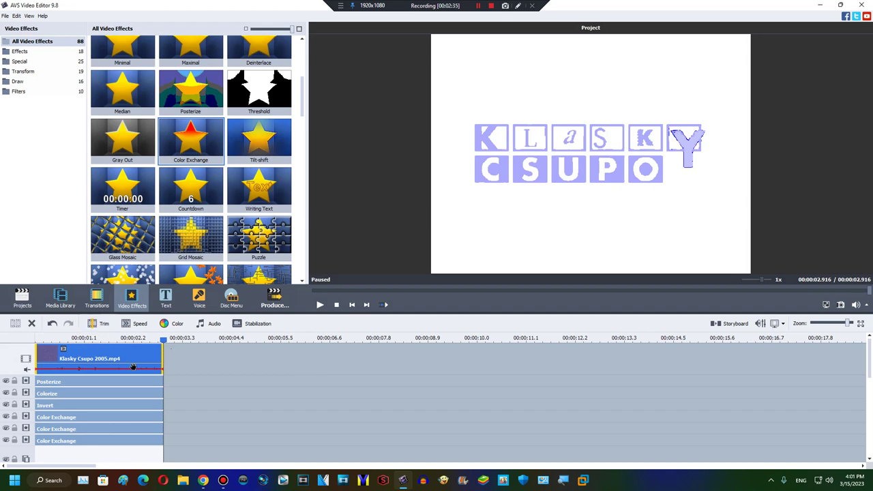
left_click(133, 323)
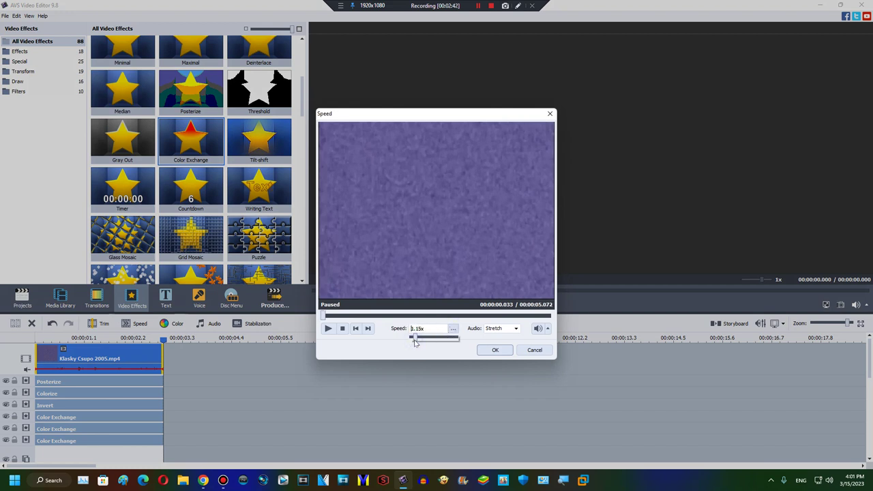
left_click(483, 351)
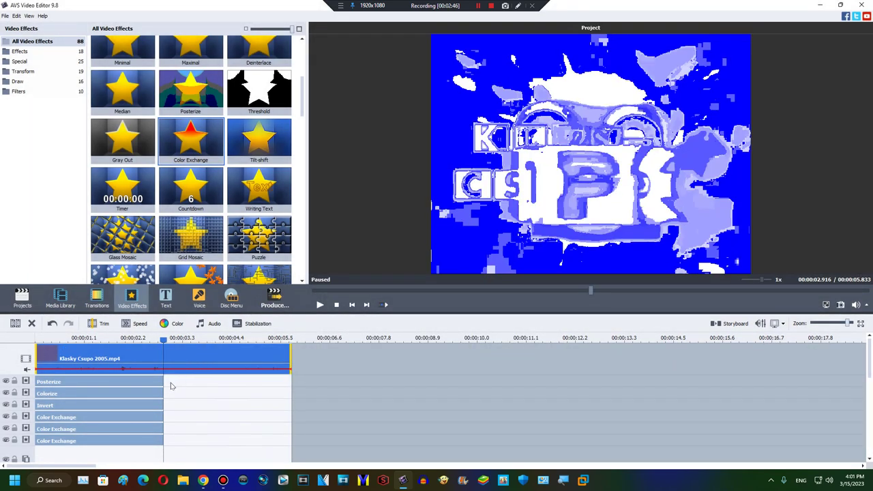
Duplicate the Posterize, Colorize and Invert effects on their own lines so the copies cover the clip's second half.
left_click(165, 381)
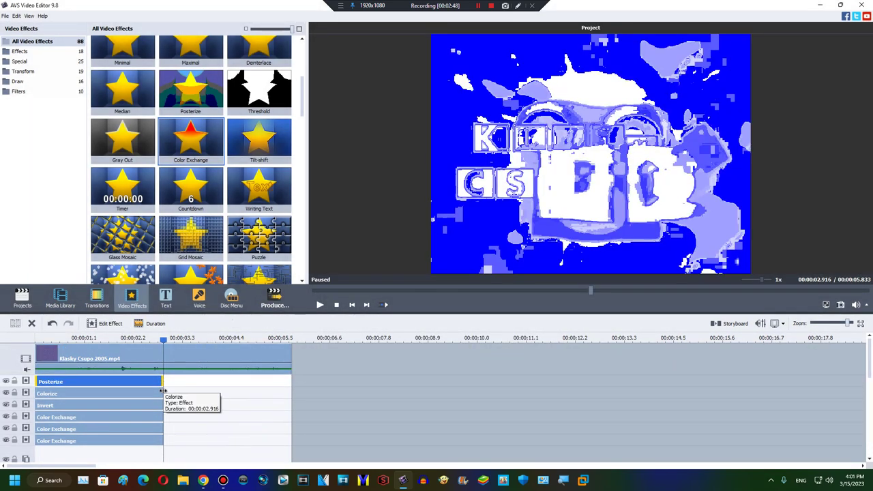
left_click(104, 418)
left_click(120, 403)
right_click(120, 404)
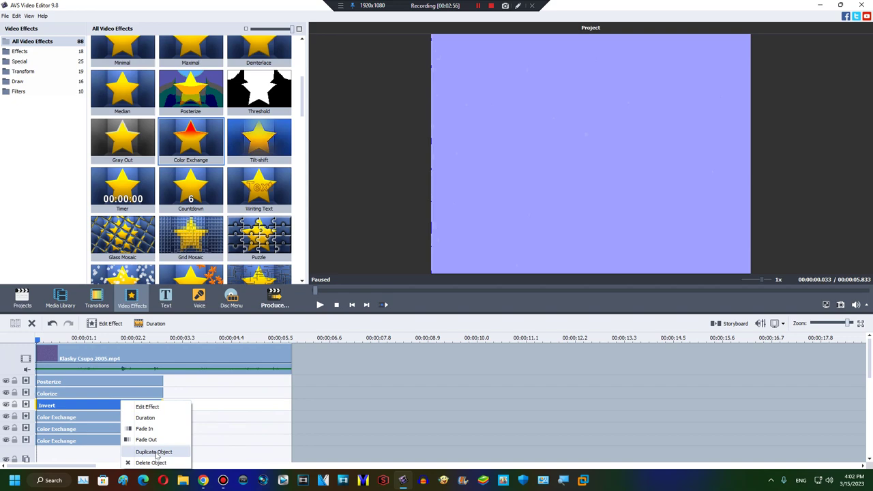
right_click(145, 390)
right_click(132, 381)
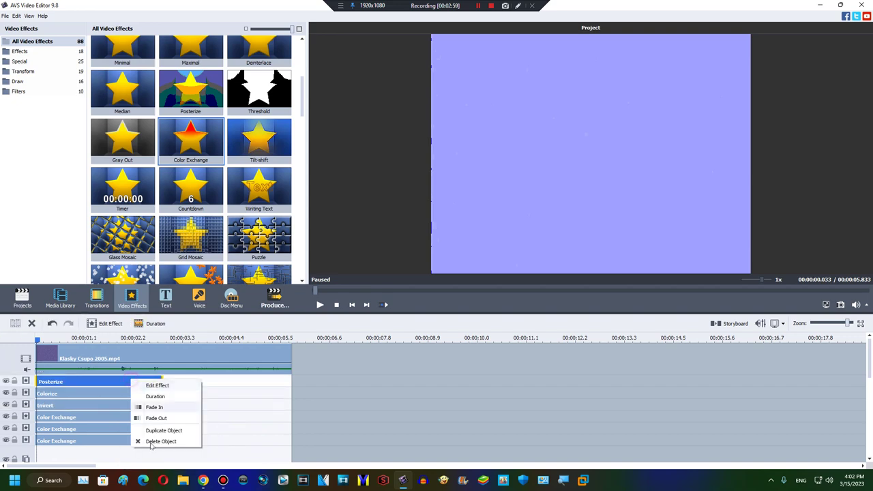
left_click(144, 431)
right_click(131, 395)
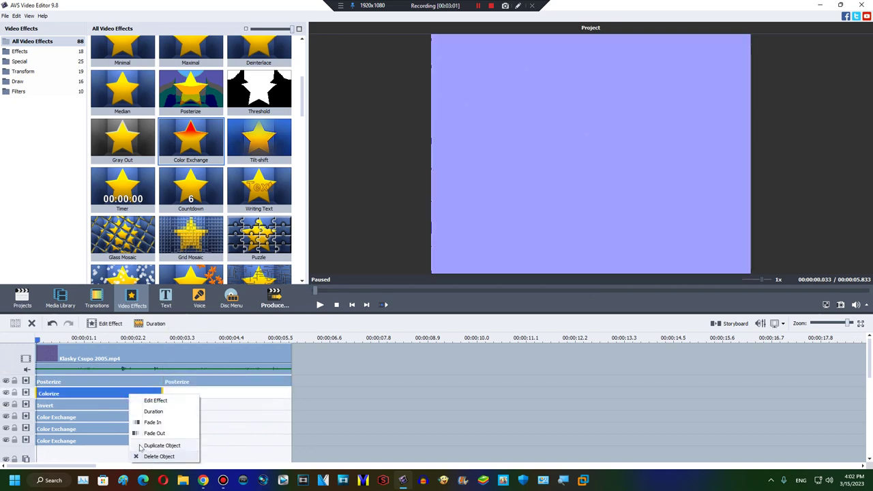
left_click(143, 444)
right_click(136, 403)
left_click(153, 384)
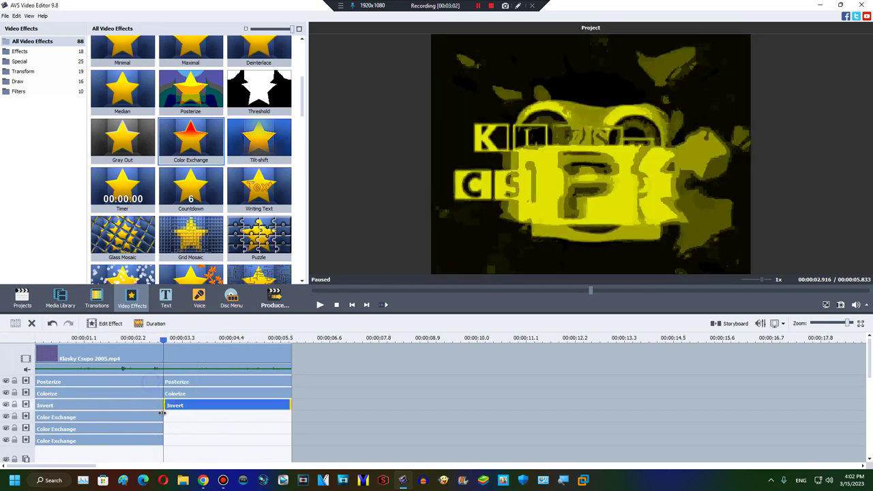
Duplicate each of the three Color Exchange effects on its own line so the copies cover the clip's second half.
left_click(150, 418)
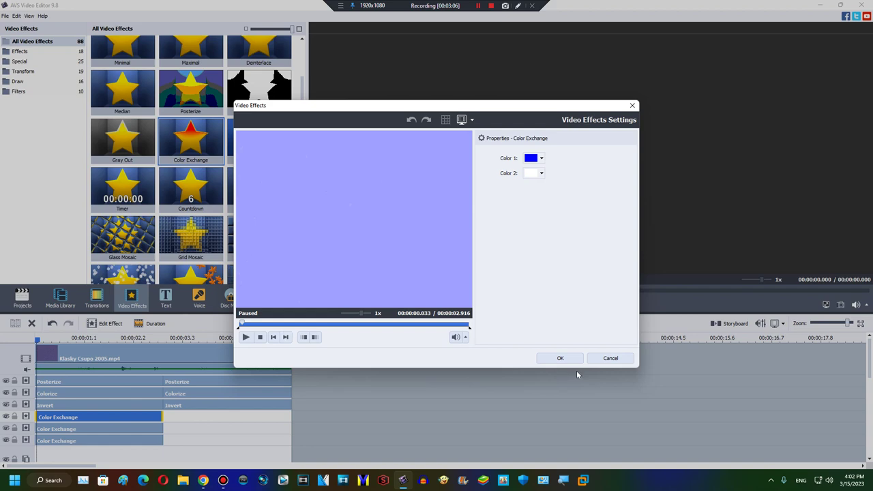
left_click(603, 359)
right_click(135, 419)
left_click(156, 396)
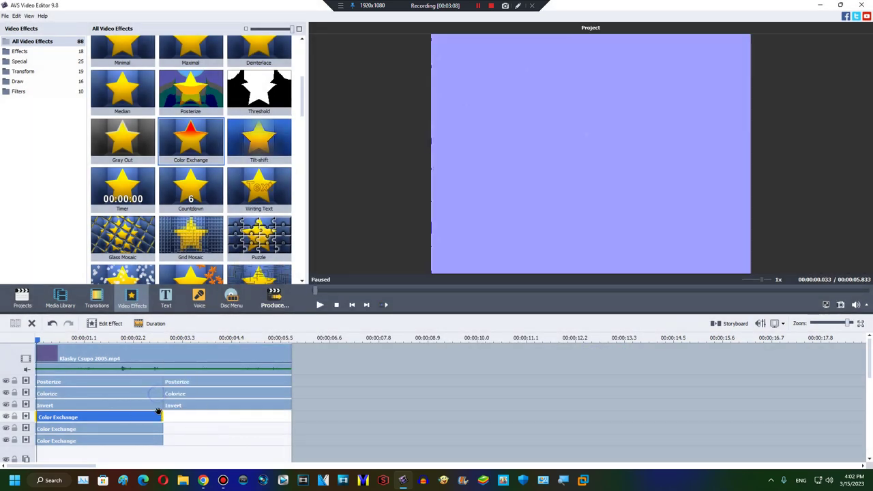
right_click(154, 413)
left_click(141, 413)
right_click(137, 414)
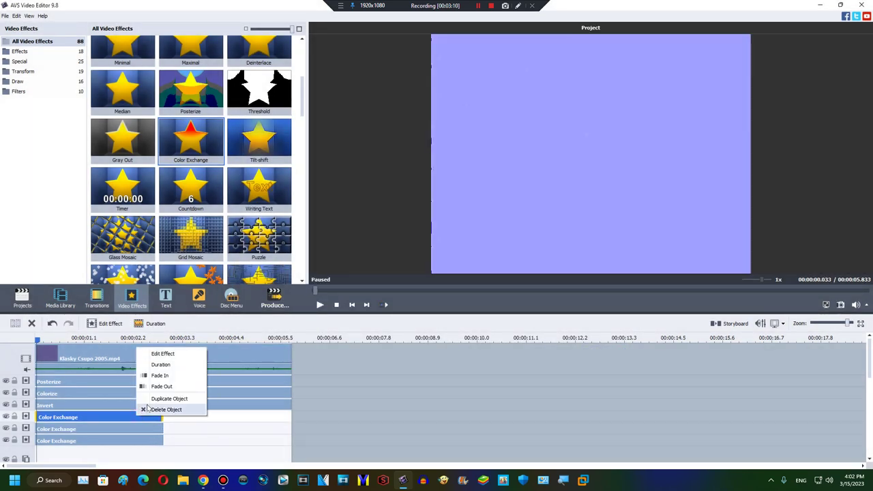
left_click(152, 400)
right_click(135, 429)
left_click(156, 410)
right_click(139, 438)
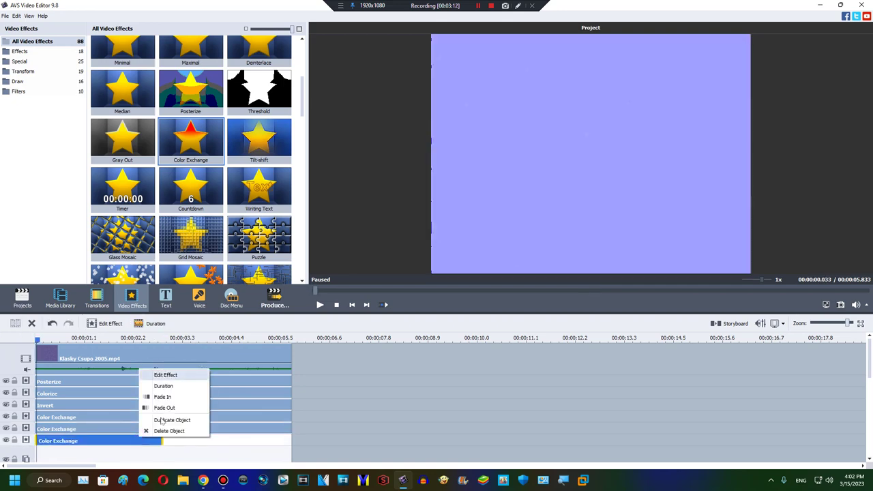
left_click(143, 421)
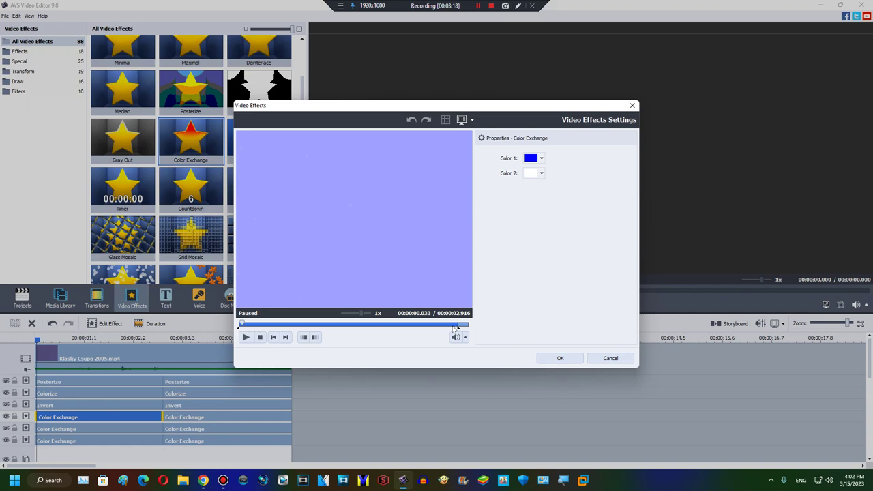
Stretch the fade-in of all three first-half Color Exchange effects across their full 2.916 s length and apply each.
left_click_drag(463, 323, 474, 325)
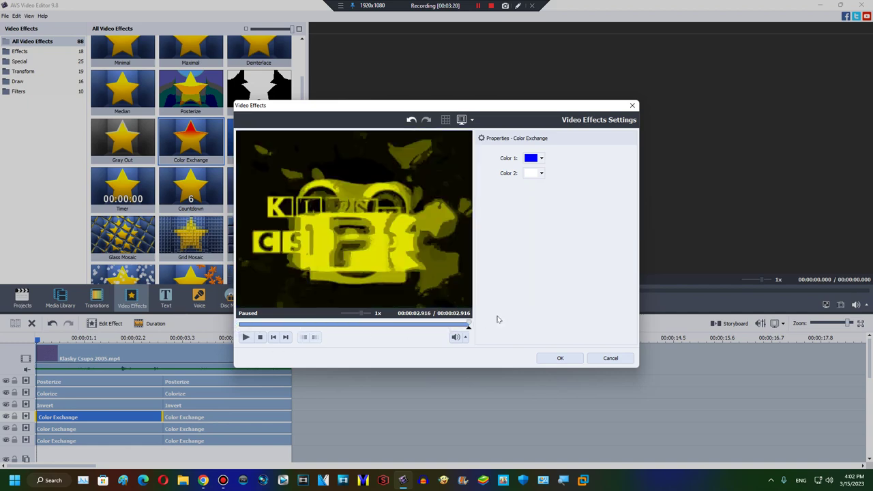
left_click(539, 359)
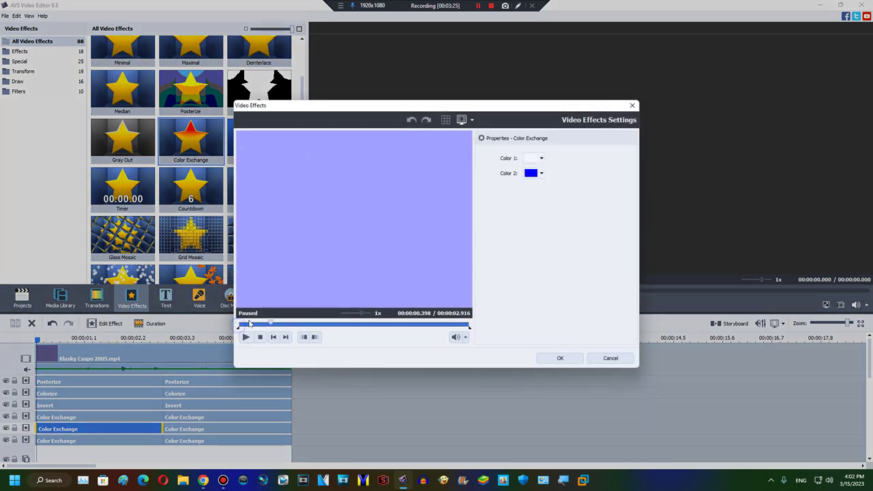
left_click(560, 359)
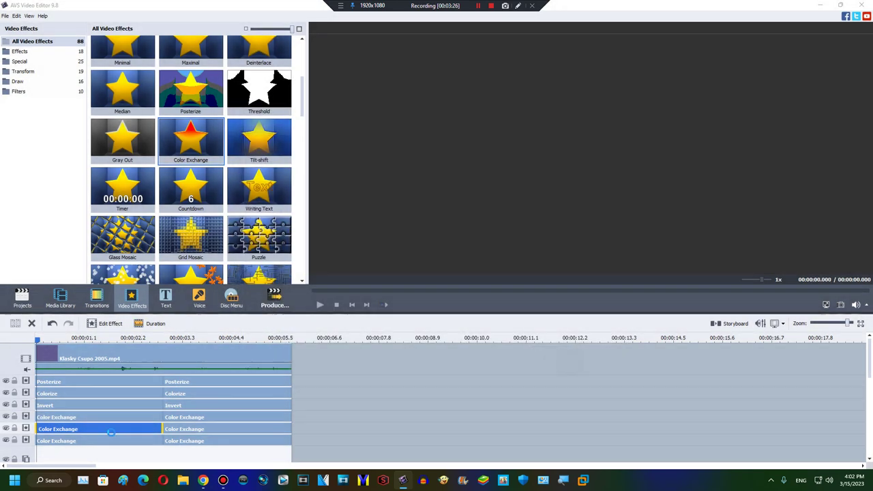
left_click(98, 441)
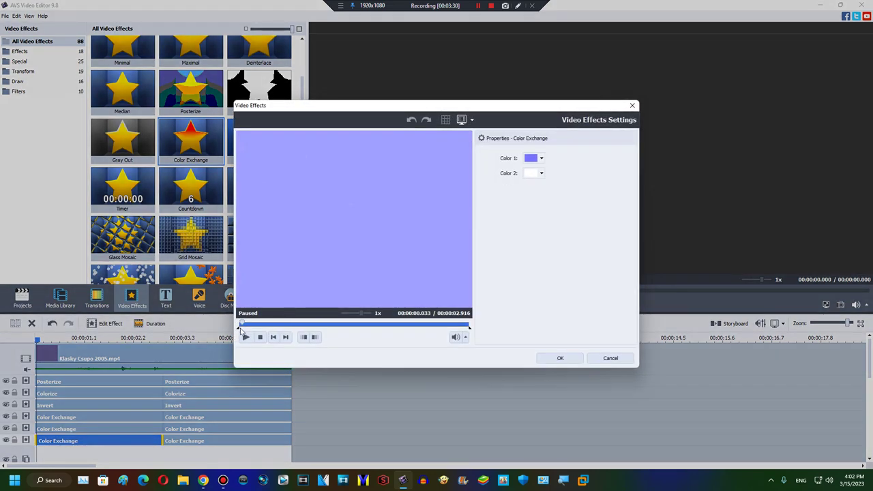
left_click_drag(241, 326, 546, 341)
left_click(561, 357)
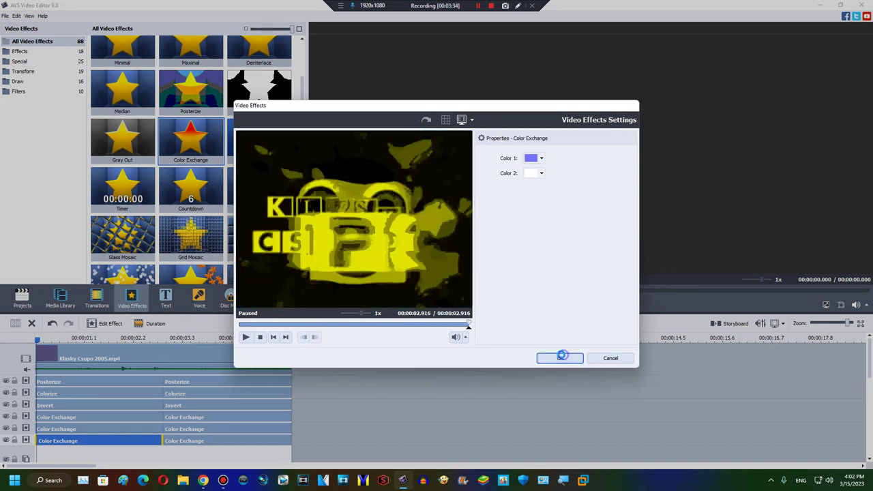
Stretch the fade-out of all three second-half Color Exchange effects across their full 2.916 s length and apply each.
left_click(190, 418)
double_click(191, 418)
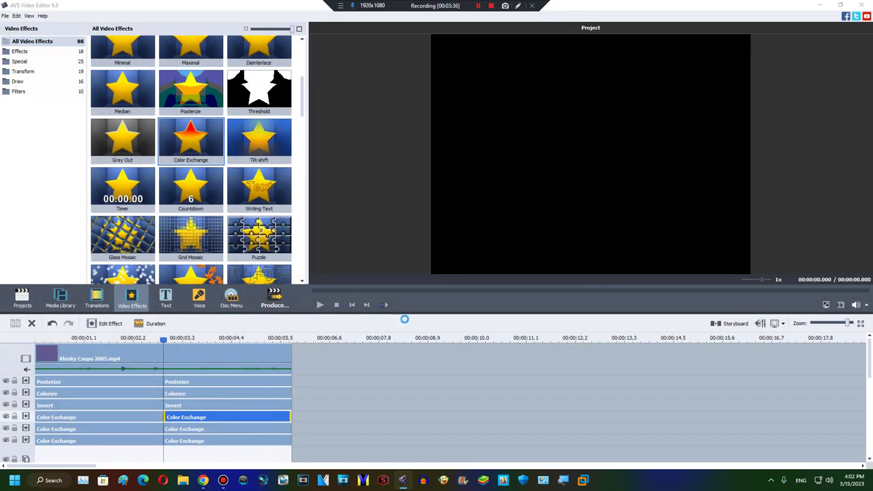
left_click(304, 326)
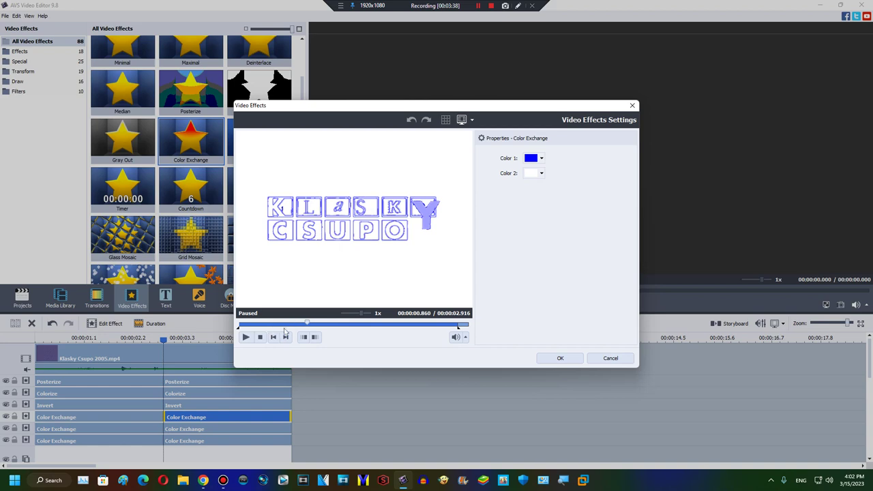
left_click_drag(277, 327, 264, 327)
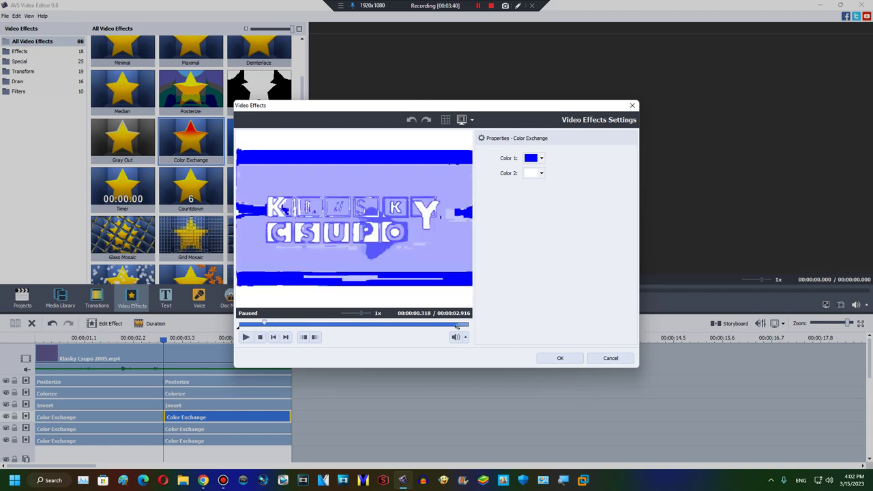
left_click_drag(458, 327, 56, 311)
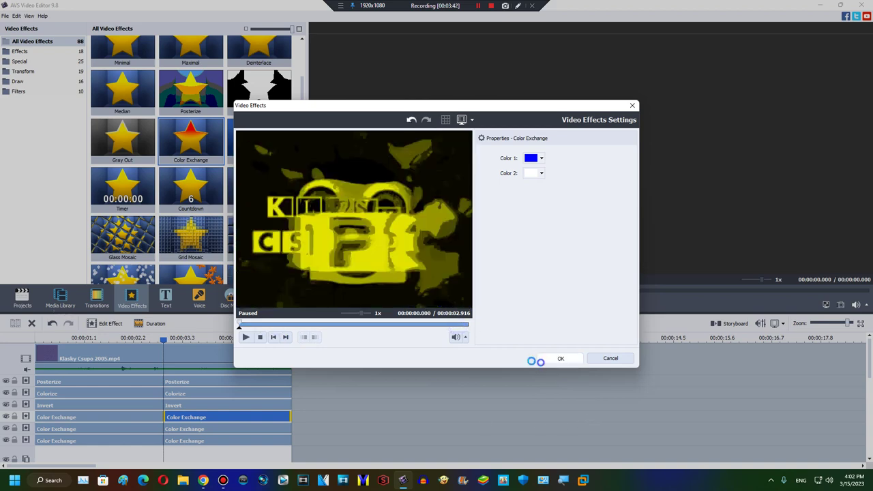
left_click(554, 360)
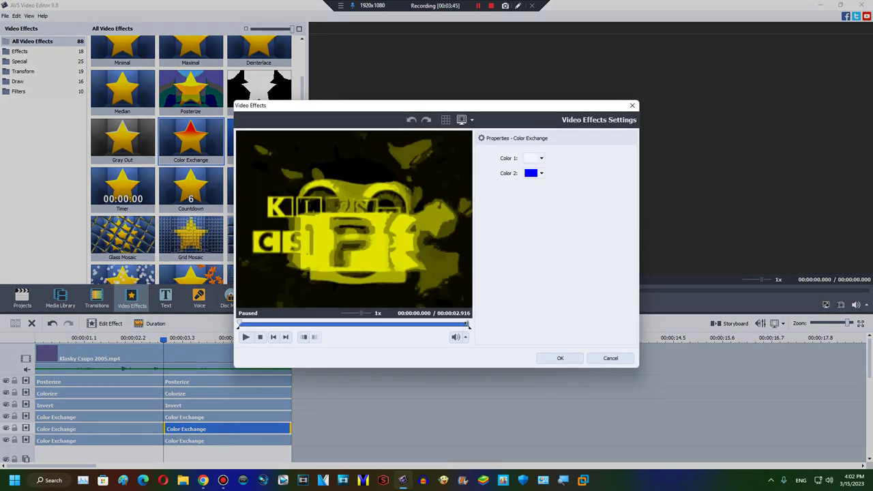
left_click_drag(468, 327, 239, 327)
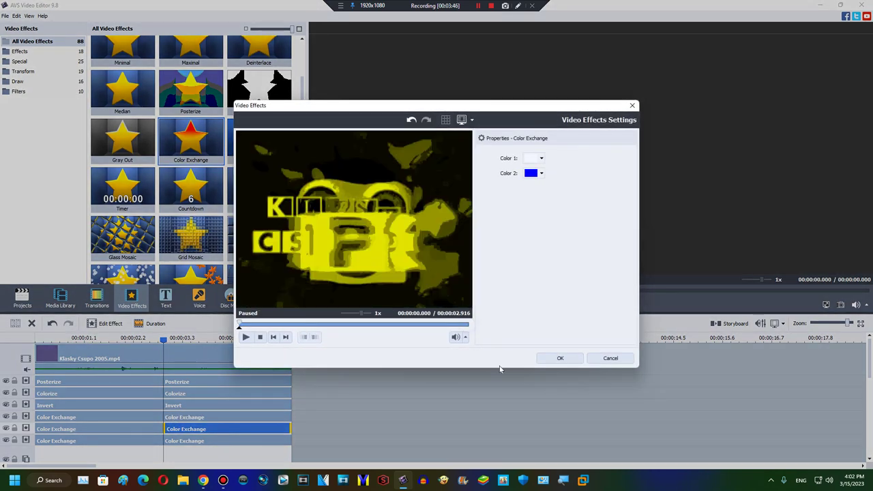
left_click(545, 358)
left_click(196, 441)
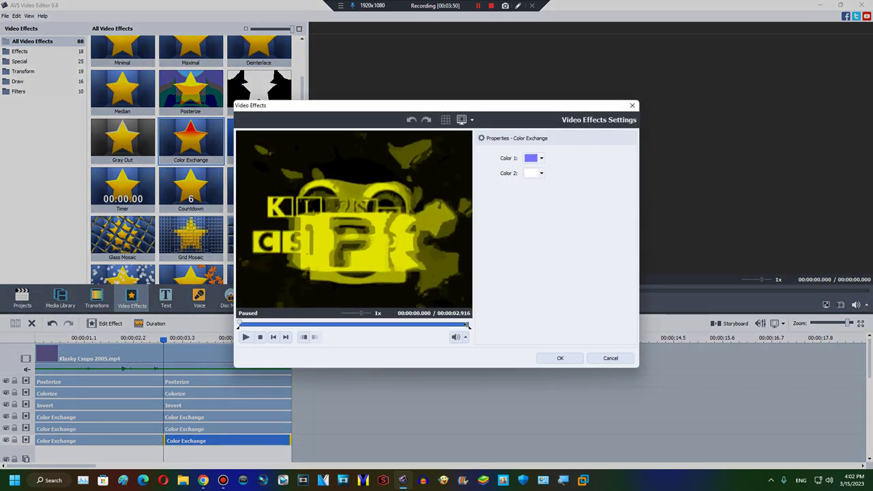
left_click(560, 358)
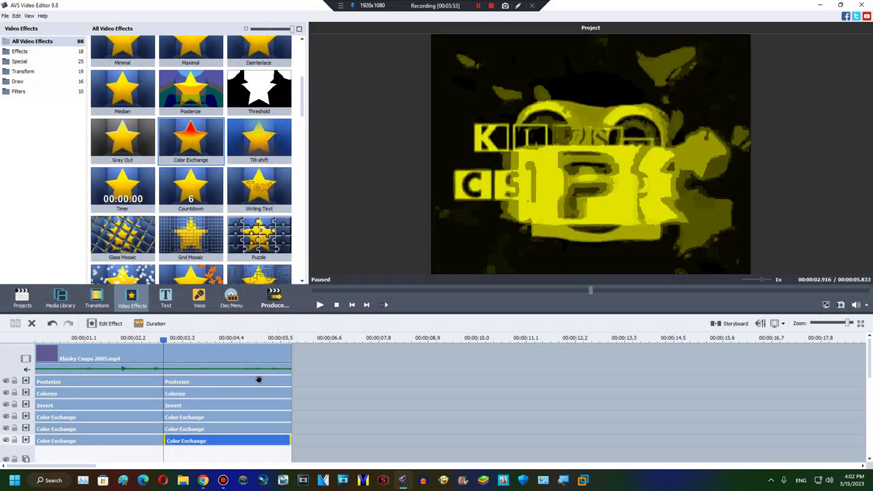
Add two empty video effect lines beneath the Color Exchange lines.
right_click(312, 429)
left_click(327, 410)
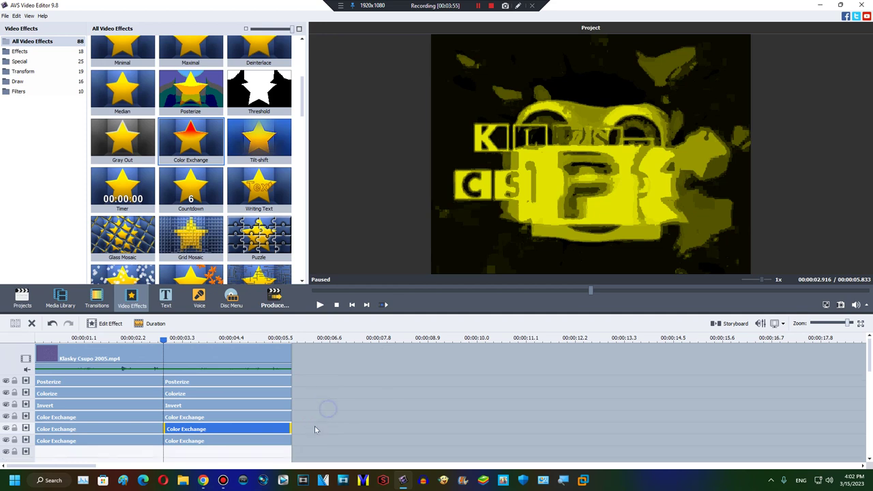
right_click(316, 429)
left_click(326, 423)
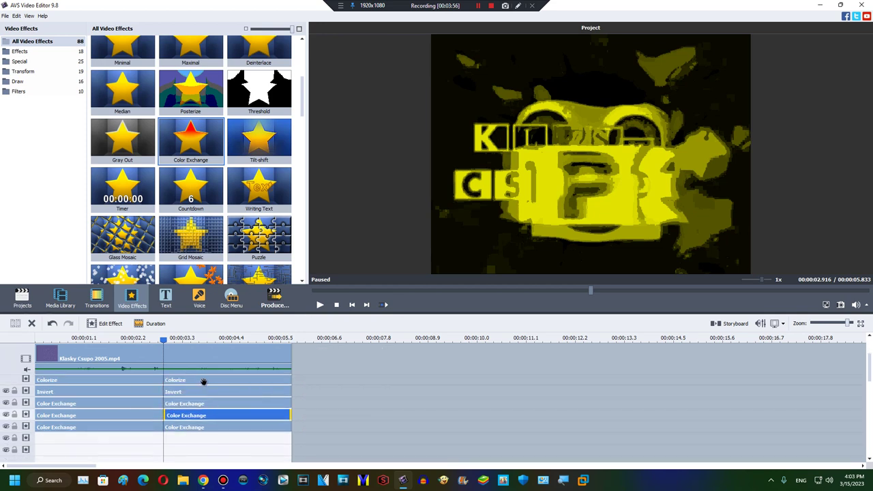
Shorten the second-half Colorize effect to a duration of 1.458 s.
right_click(204, 382)
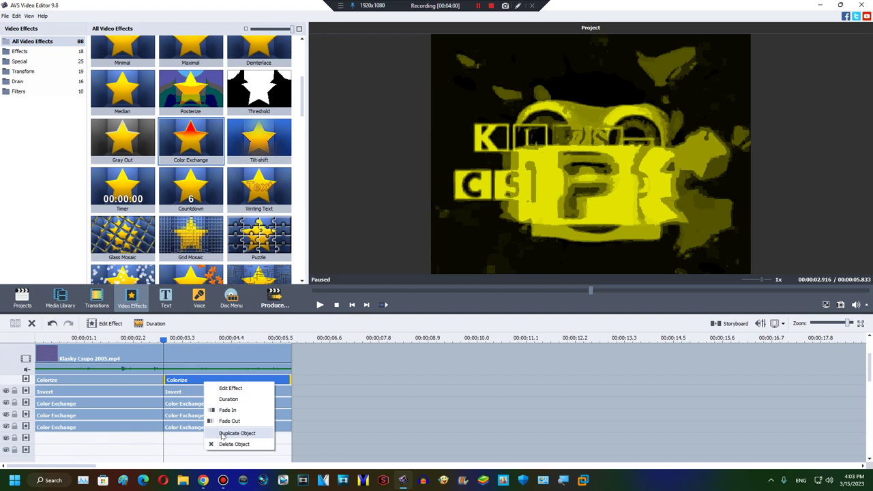
left_click(182, 381)
left_click(179, 391)
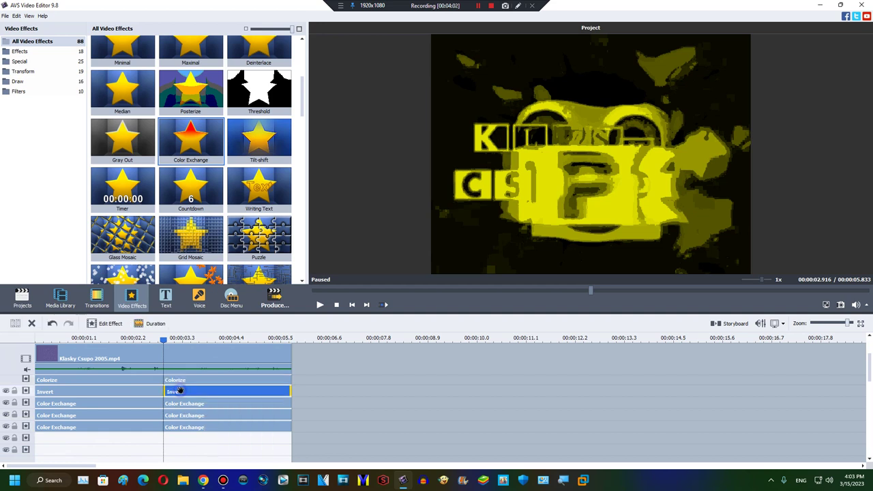
left_click(211, 339)
left_click(207, 381)
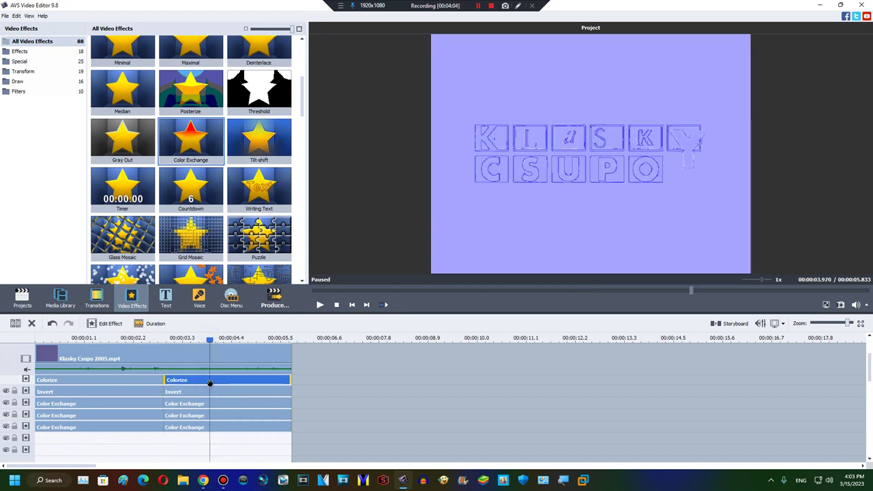
double_click(255, 383)
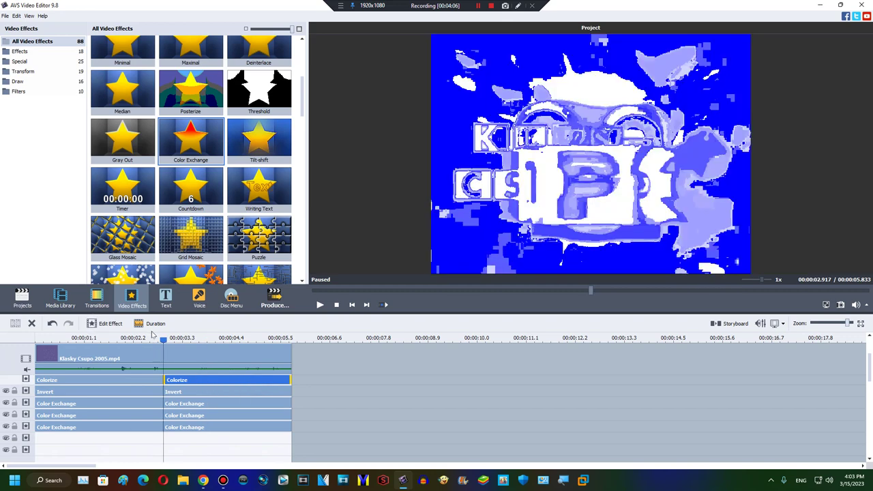
left_click(151, 324)
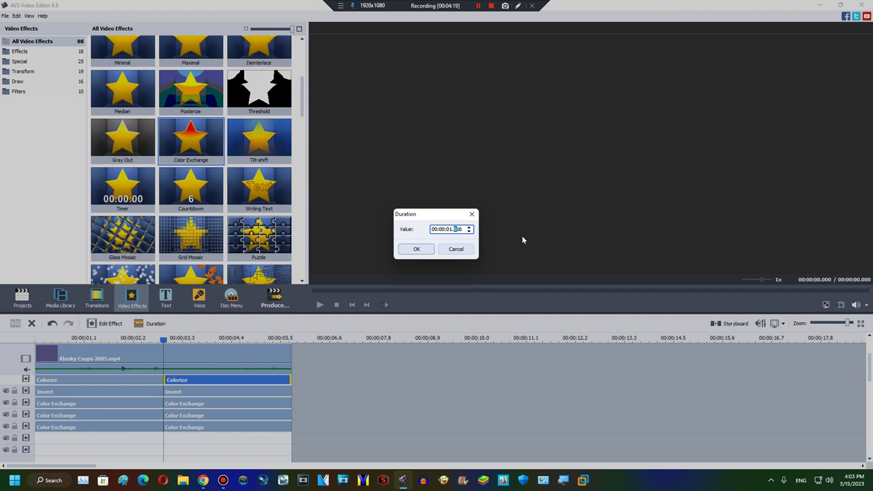
type("45")
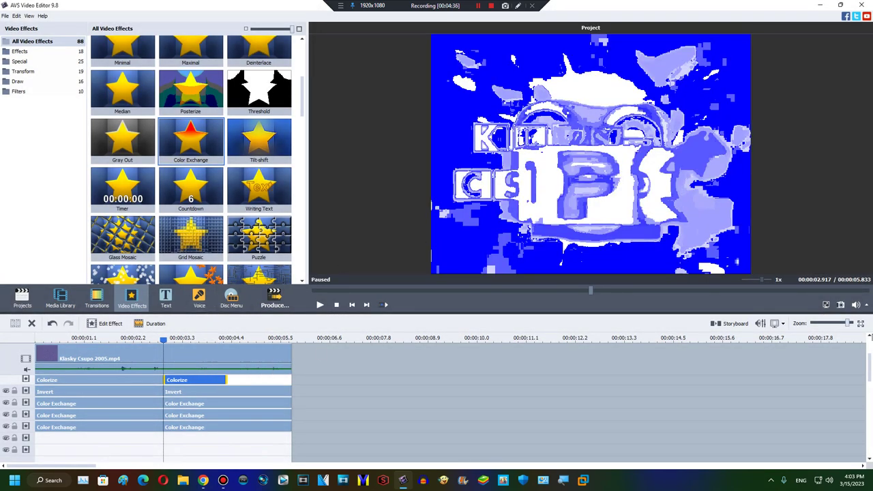
Duplicate the shortened Colorize effect so the copy fills the rest of its line.
left_click(859, 325)
left_click_drag(850, 324, 846, 325)
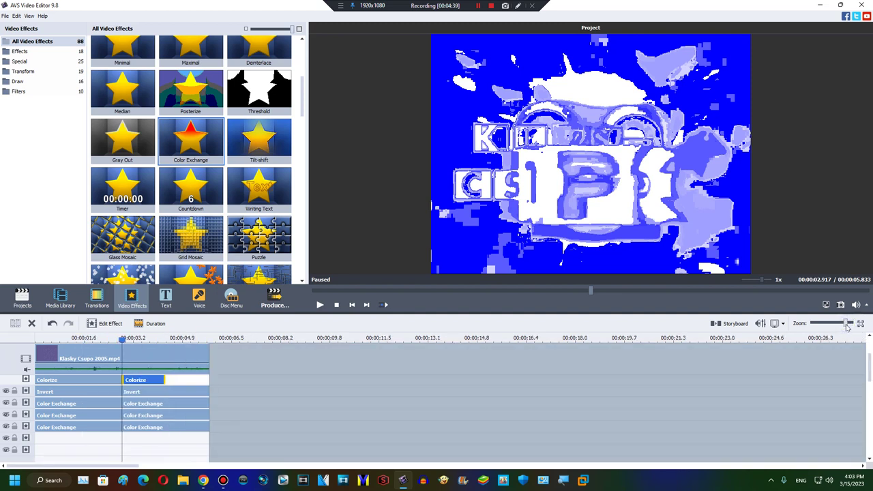
right_click(130, 382)
left_click(154, 435)
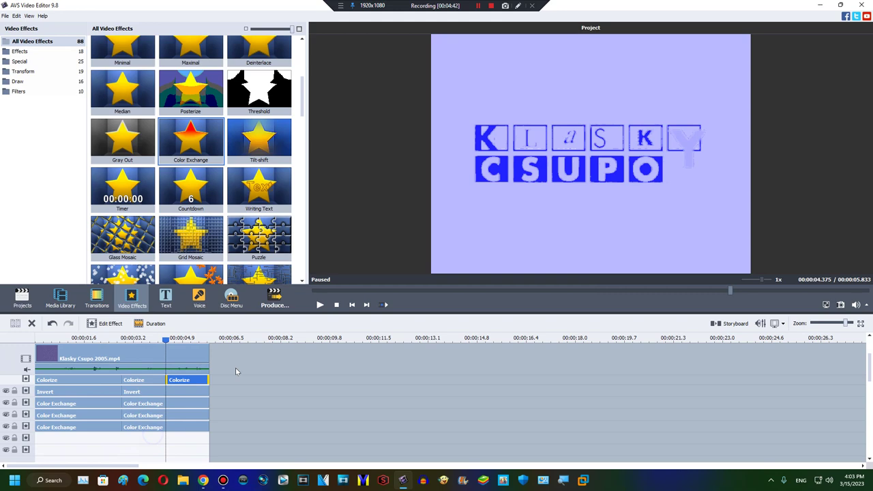
Preview the duplicated Colorize effect at about 0.4 s and leave its settings unchanged.
double_click(183, 382)
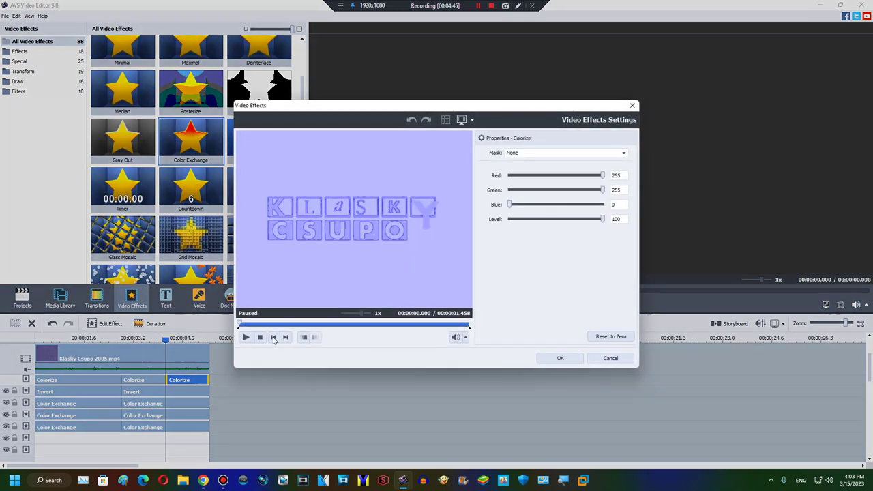
left_click(302, 325)
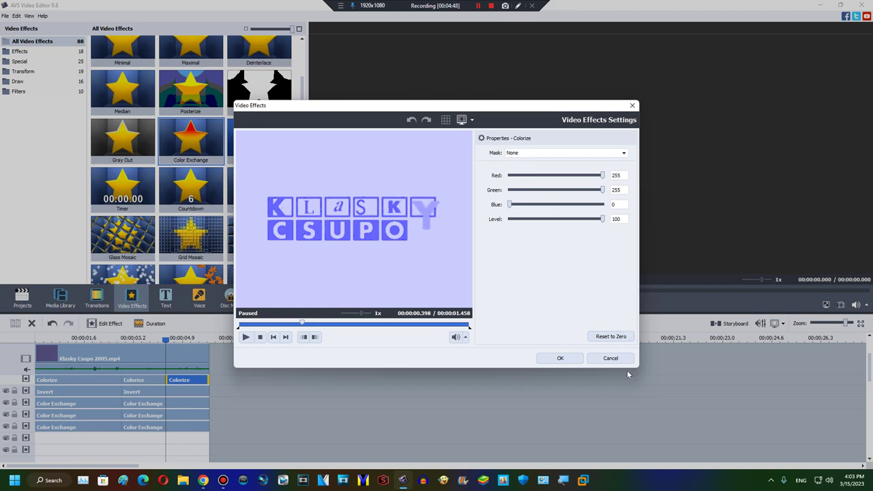
left_click(610, 358)
Move the second-half Invert and Color Exchange effects down one line and place the Colorize copy across the second half of the freed line.
right_click(231, 403)
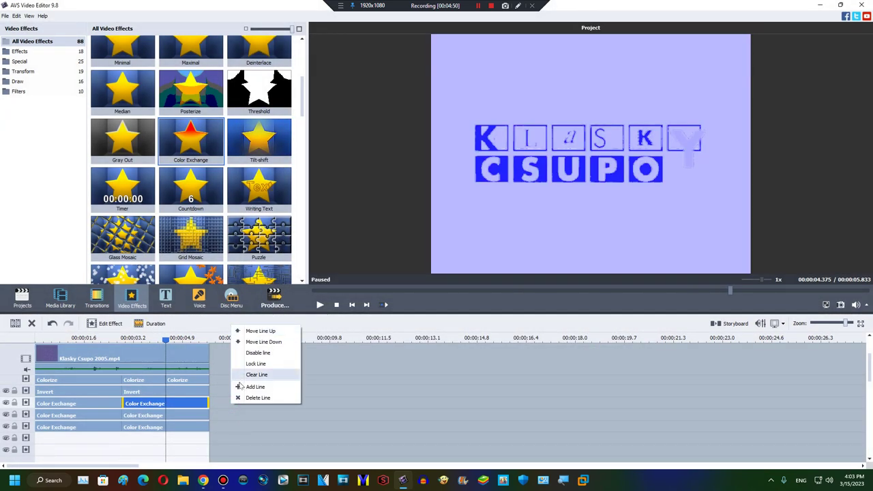
left_click(240, 387)
right_click(191, 448)
left_click(198, 441)
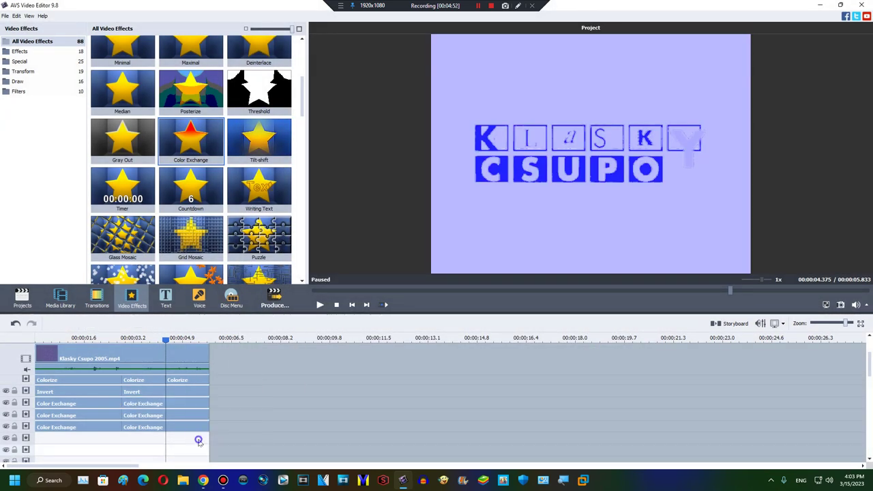
left_click_drag(166, 427, 75, 384)
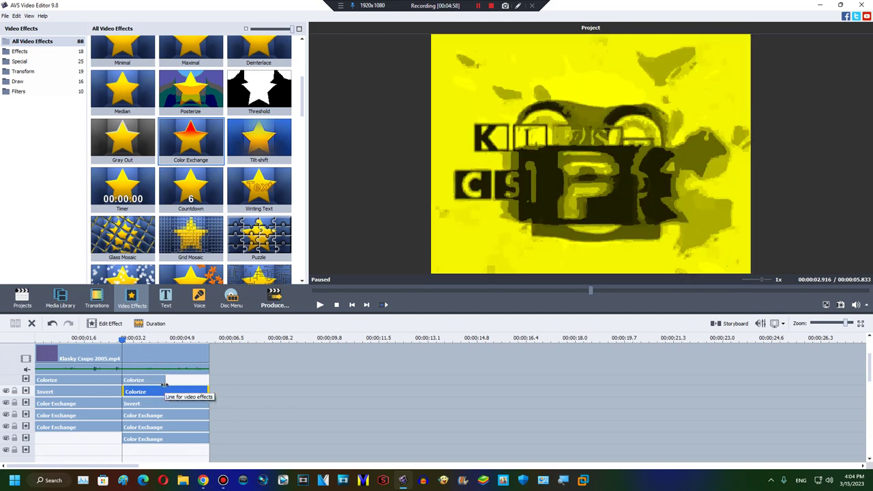
Try extending the shortened Colorize effect to the clip's end and undo the extension.
left_click_drag(165, 382, 210, 380)
left_click(210, 381)
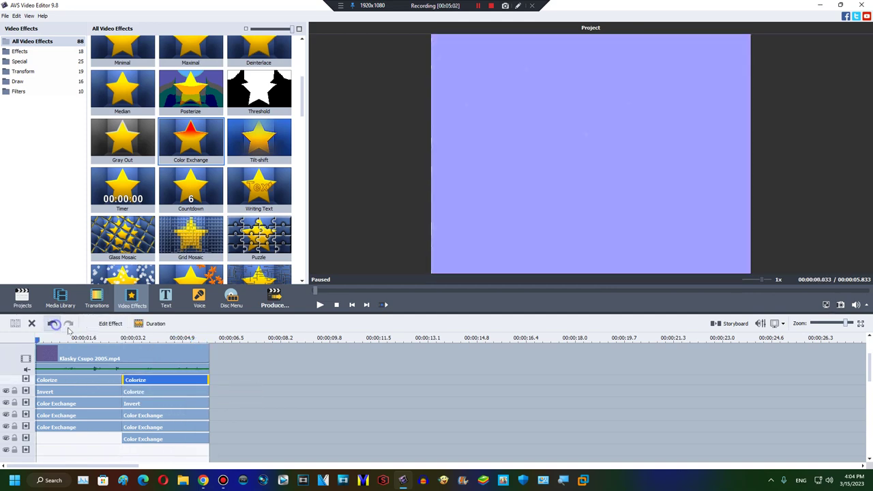
left_click(52, 324)
Make the shortened second-half Colorize effect on the first effect line fade out across its entire duration.
left_click(122, 346)
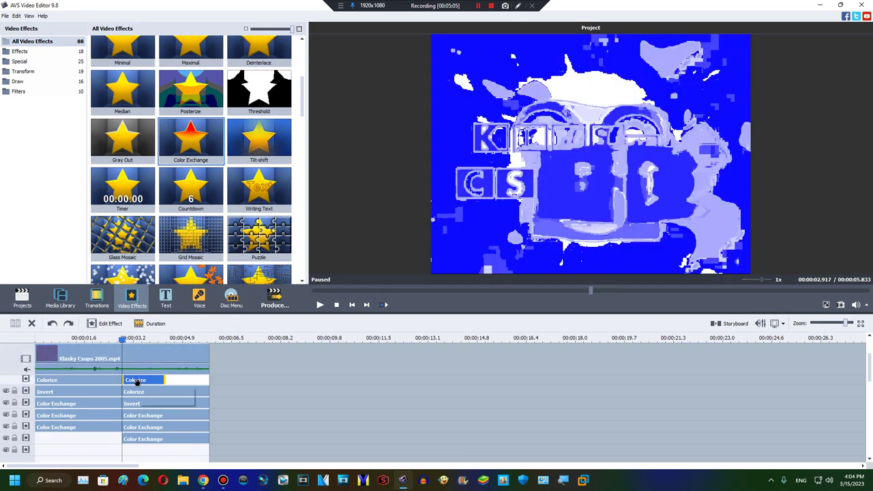
left_click_drag(136, 383, 142, 384)
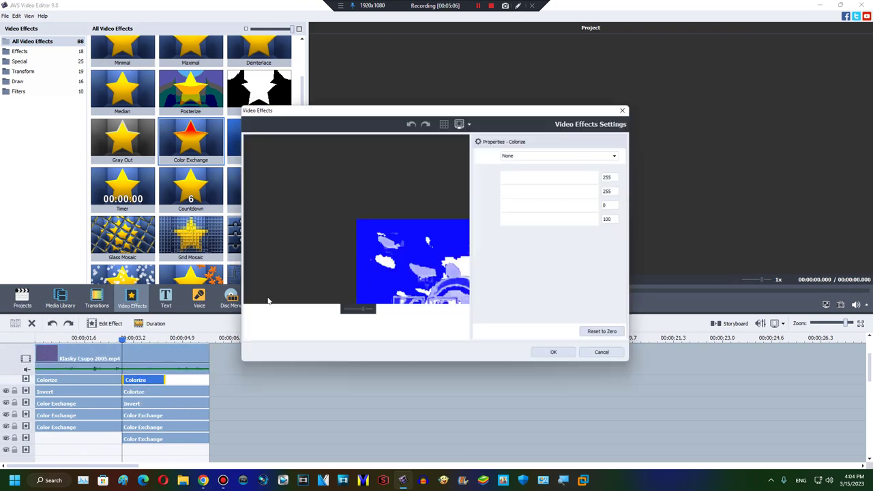
left_click(302, 327)
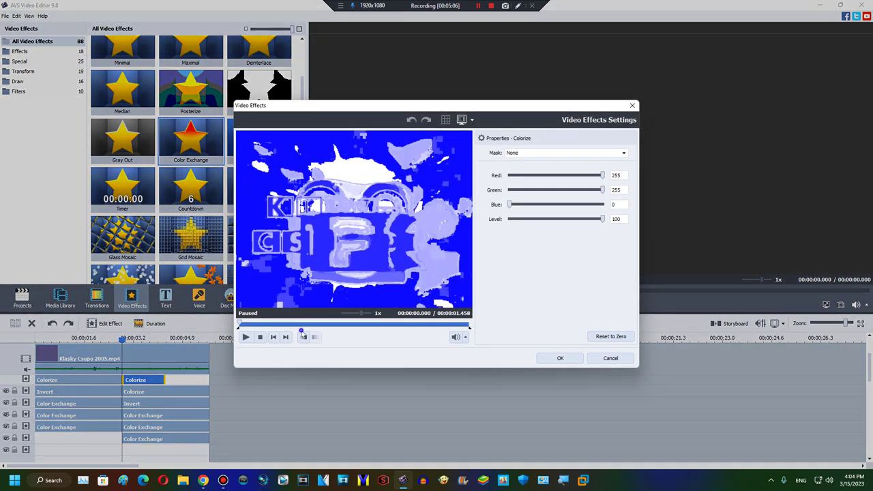
left_click(324, 326)
left_click(342, 327)
left_click(362, 328)
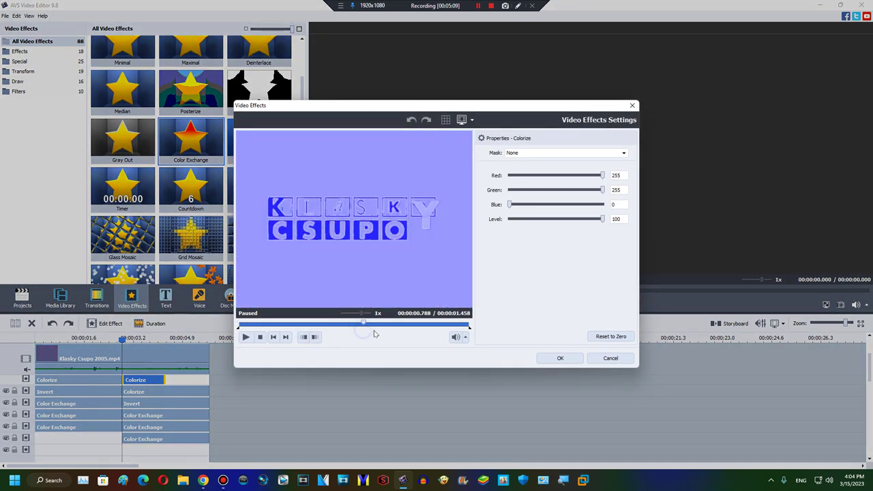
left_click(374, 330)
left_click(326, 324)
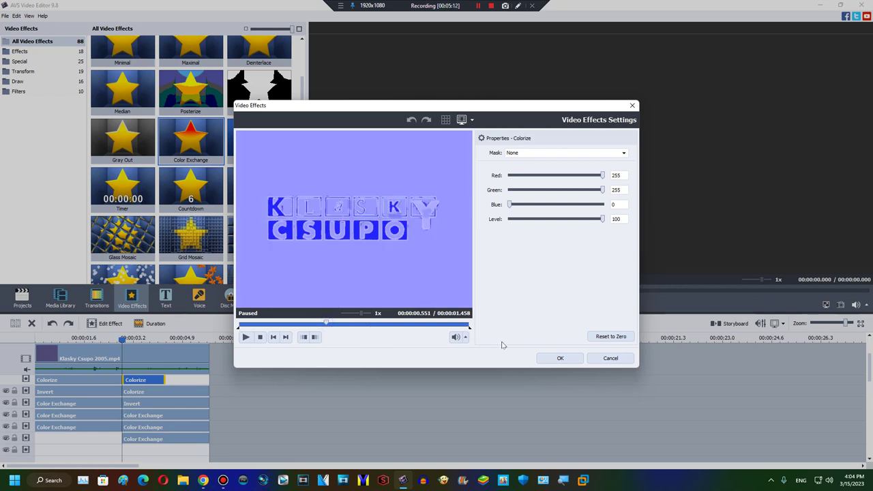
left_click_drag(467, 324, 239, 328)
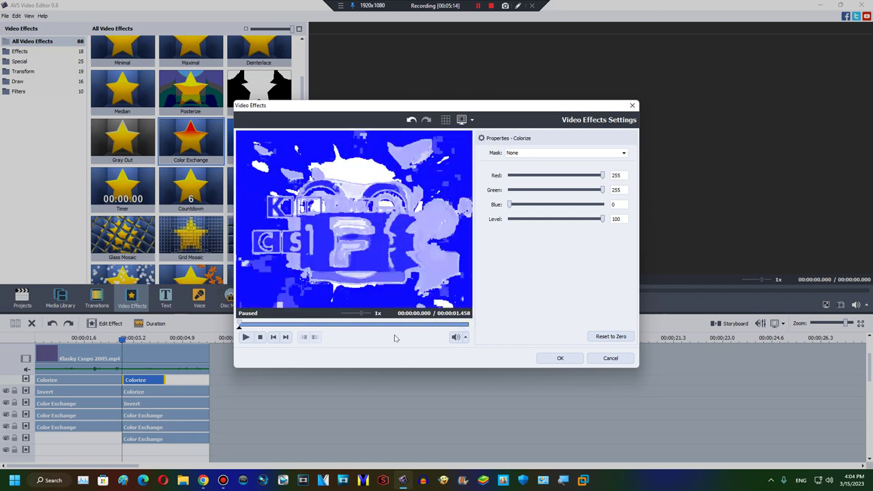
left_click(544, 360)
Add an Invert effect directly after the shortened Colorize on the first effect line and trim it to the clip's end.
scroll(294, 142, "down", 5)
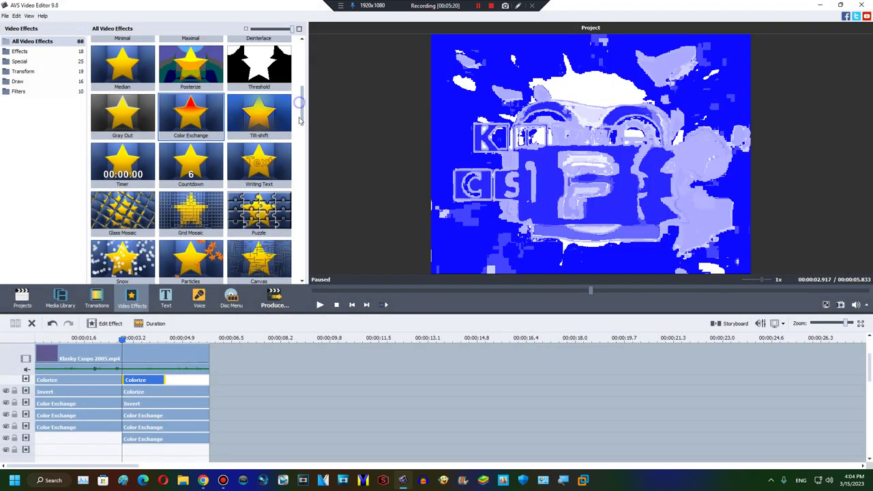
scroll(294, 142, "down", 8)
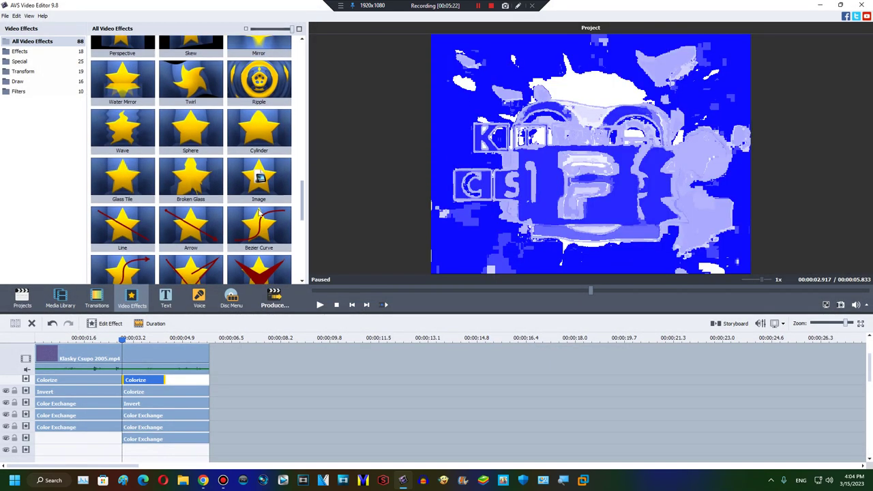
scroll(250, 178, "up", 12)
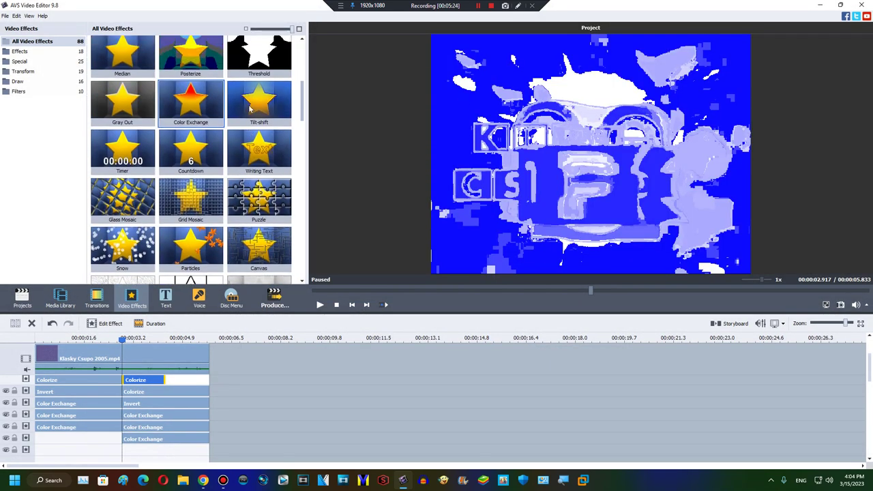
left_click_drag(191, 57, 400, 377)
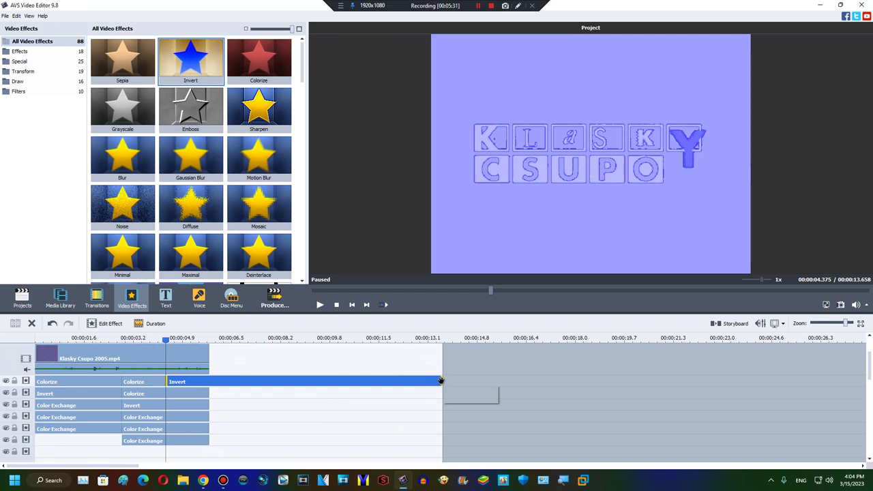
left_click_drag(441, 378, 209, 356)
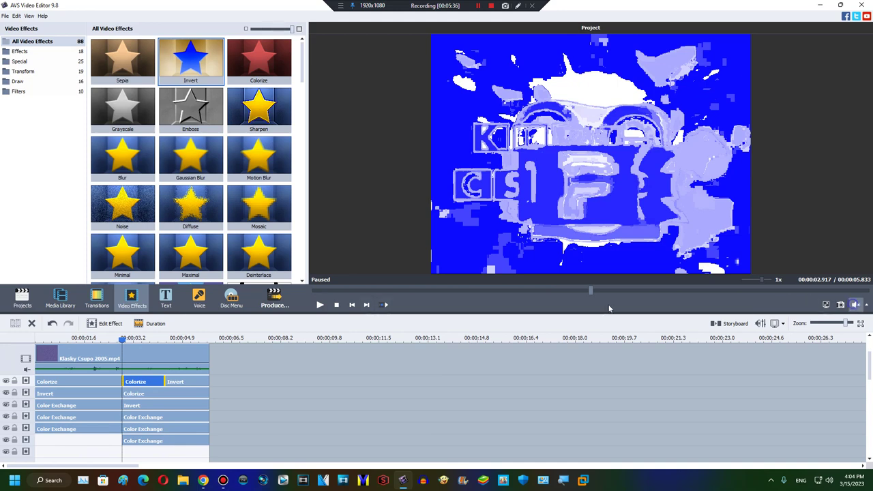
Play back the clip's second half and replay the whole project from the start to check the recoloured result.
left_click(320, 305)
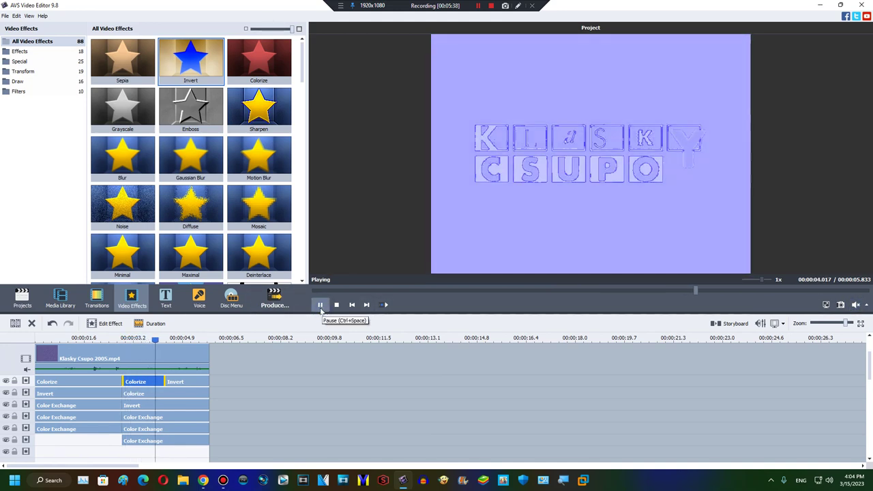
left_click(321, 308)
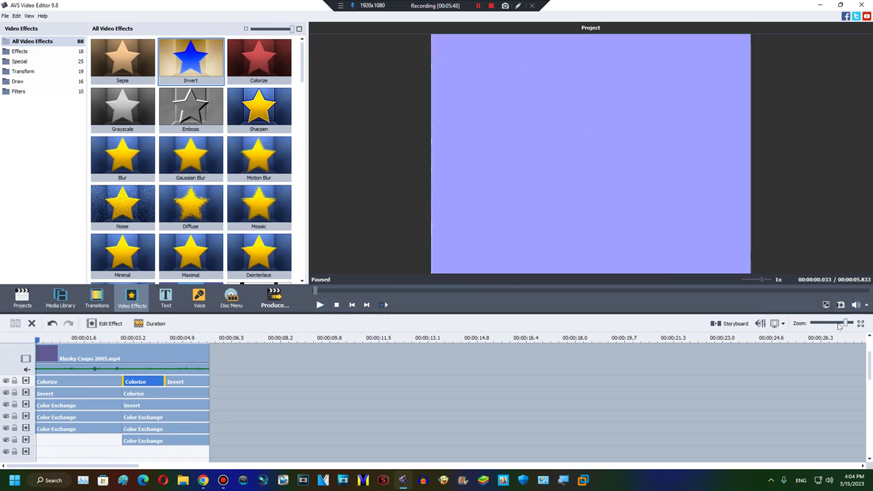
left_click_drag(847, 323, 416, 328)
left_click(320, 306)
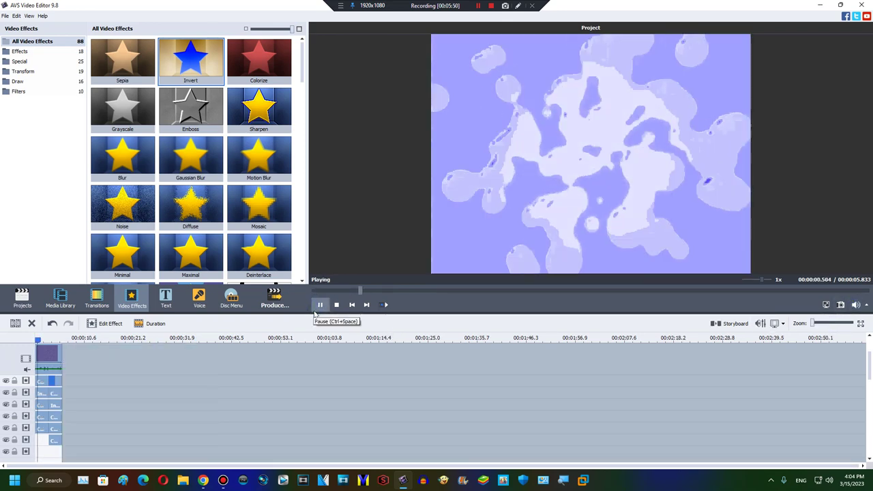